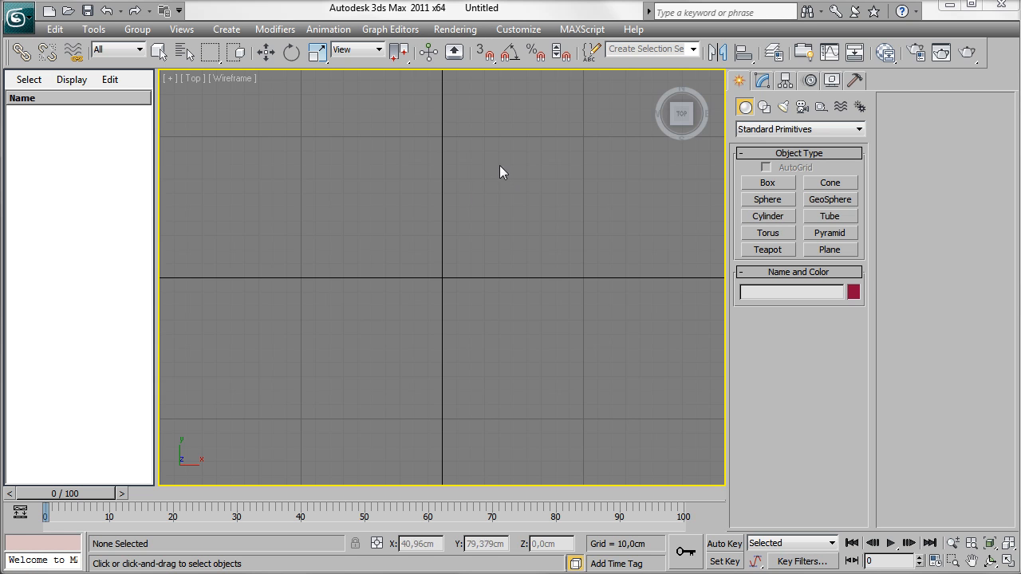
# Hide the ViewCube in the viewports, with the grid origin placed at the lower corner of the Top view.
pyautogui.click(455, 278)
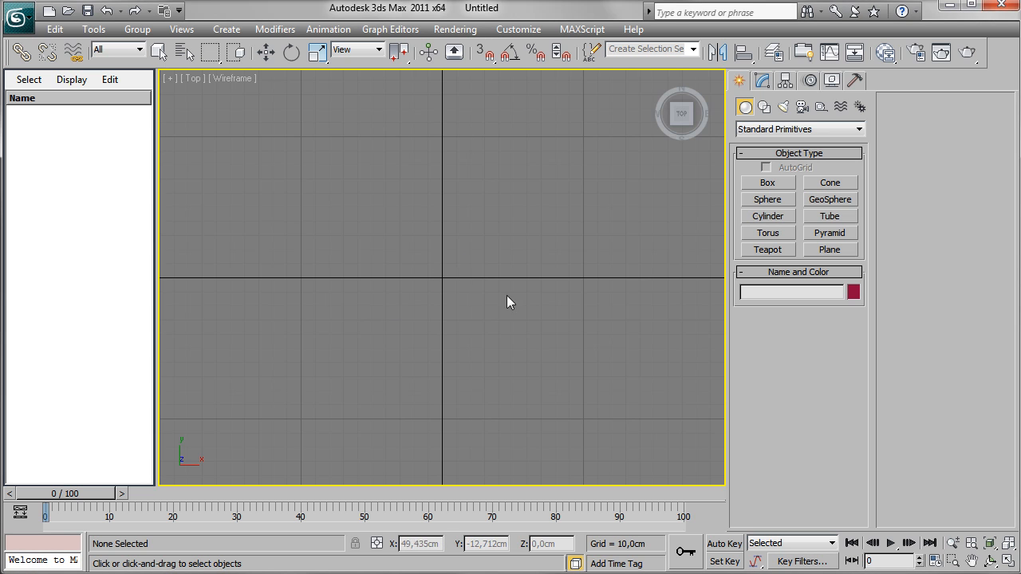
pyautogui.moveTo(504, 223); pyautogui.dragTo(259, 402, button='middle')
pyautogui.scroll(-2, 334, 330)
pyautogui.moveTo(414, 281); pyautogui.dragTo(328, 348, button='middle')
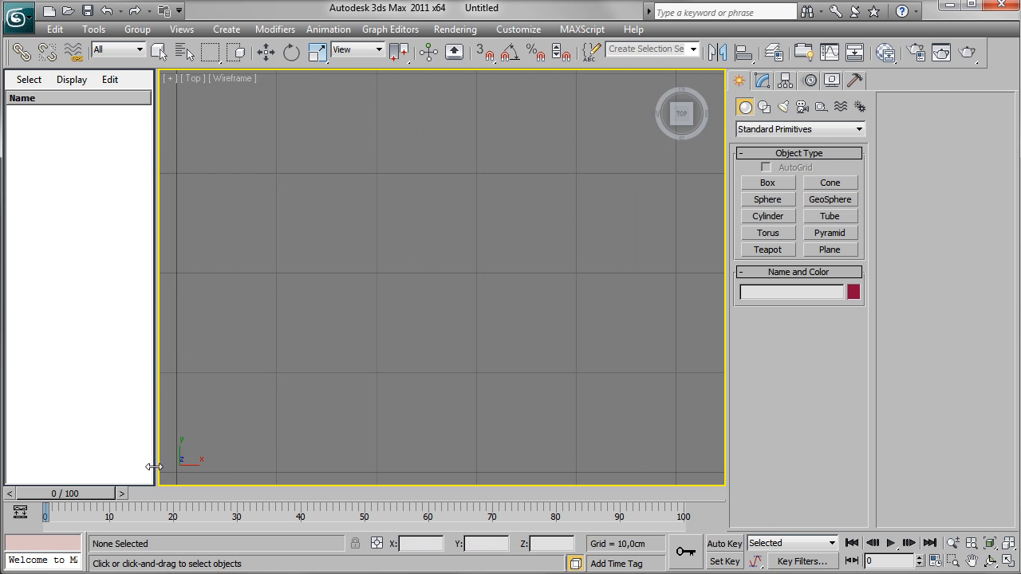
pyautogui.moveTo(244, 317); pyautogui.dragTo(243, 320, button='middle')
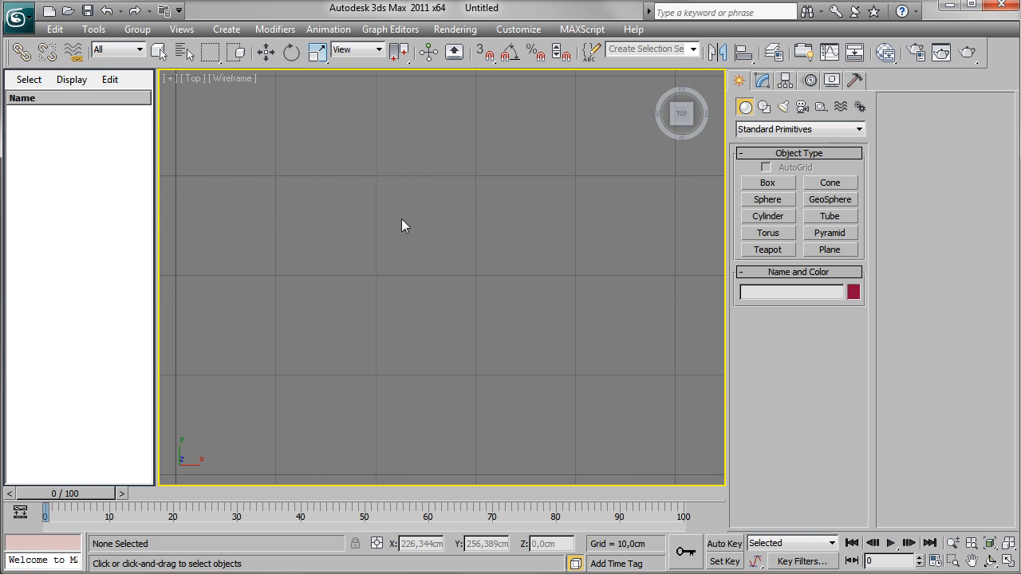
pyautogui.click(172, 80)
pyautogui.moveTo(236, 204)
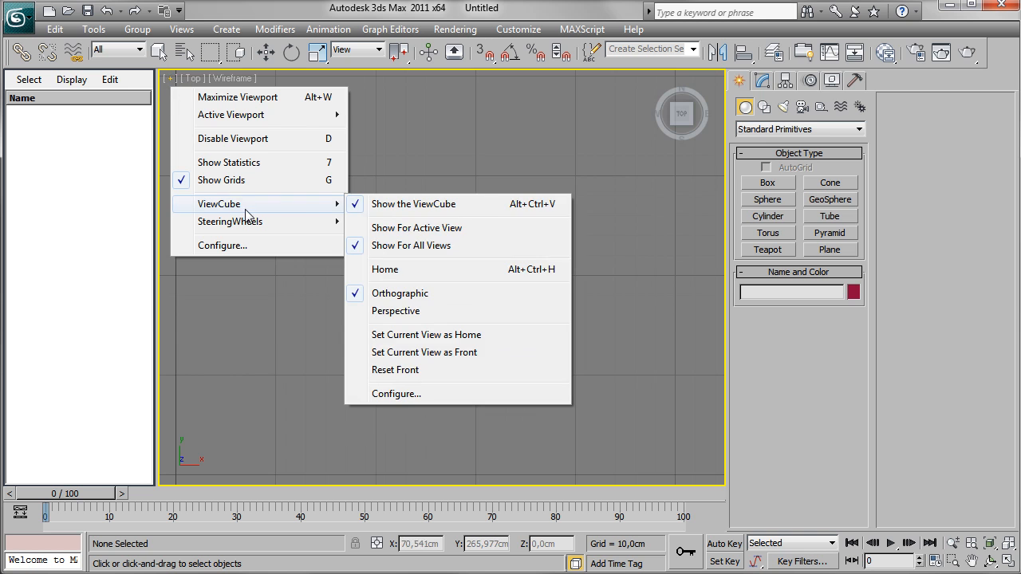
pyautogui.click(385, 210)
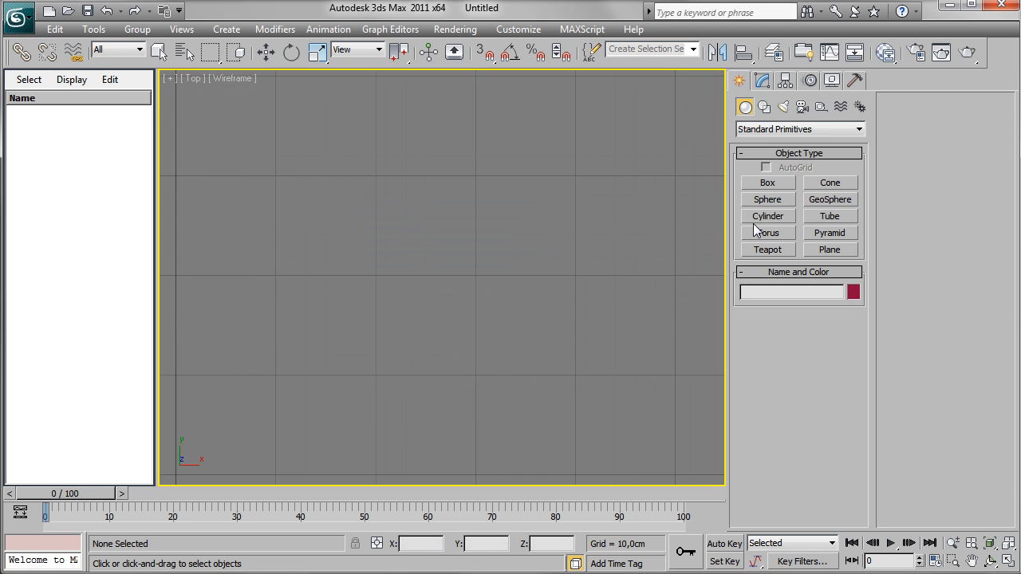
# Enable 3D snapping and restrict it to Grid Points only, with Pivot and Vertex switched off.
pyautogui.click(487, 60)
pyautogui.rightClick(488, 51)
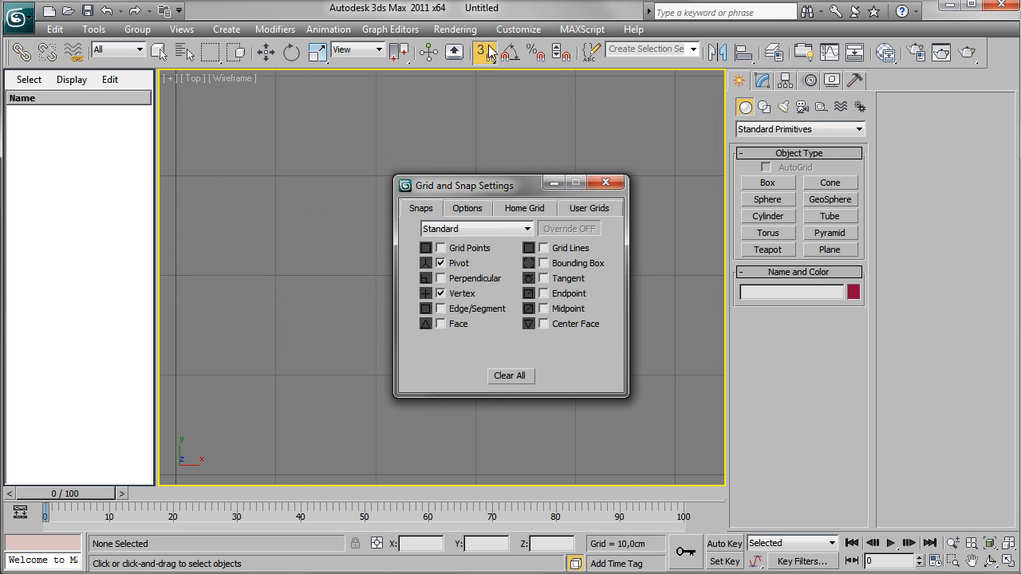
pyautogui.moveTo(452, 185); pyautogui.dragTo(459, 134)
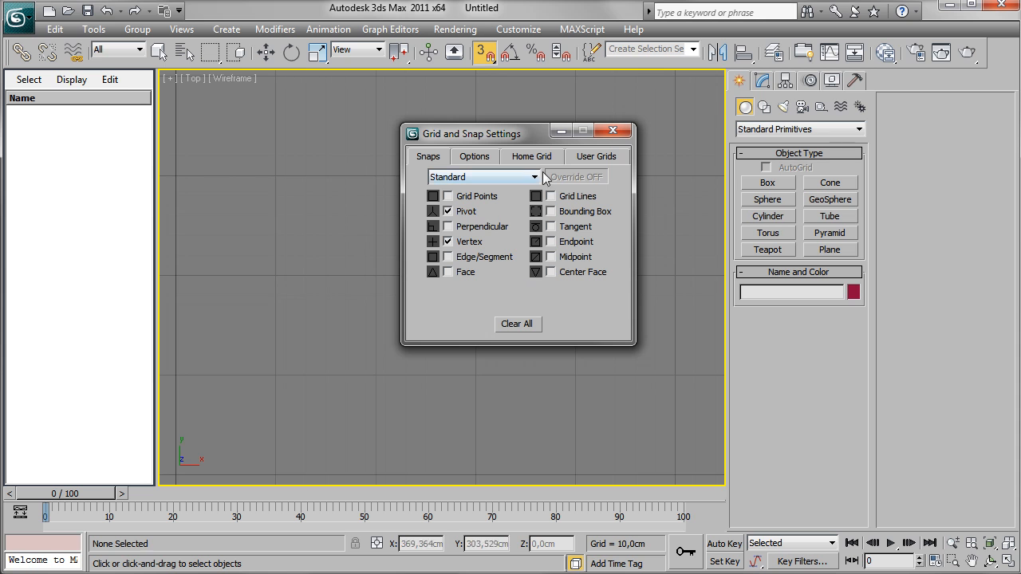
pyautogui.click(449, 196)
pyautogui.click(448, 211)
pyautogui.click(457, 241)
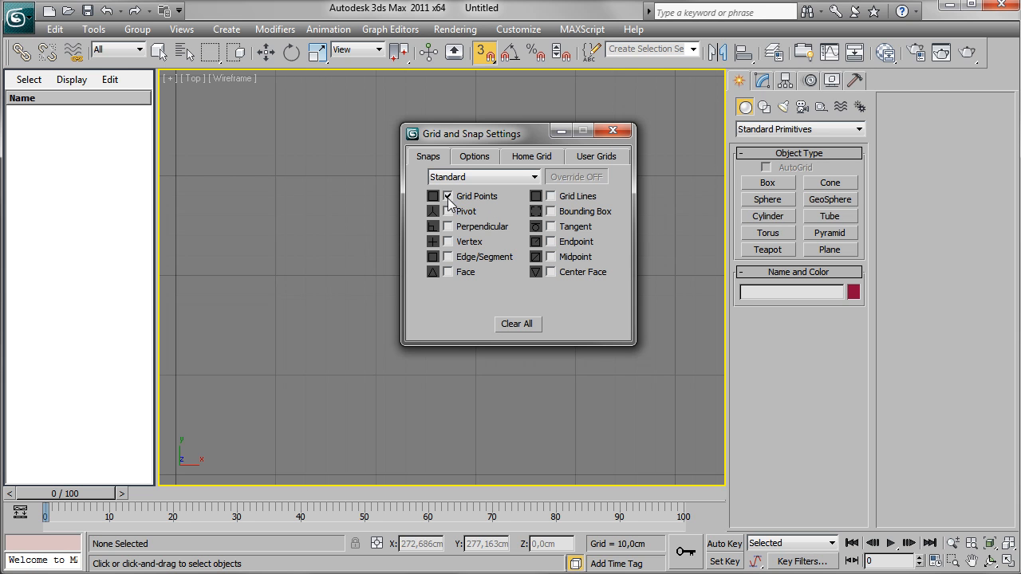
pyautogui.click(613, 131)
# Draw a closed six-corner L-shaped line from the origin, about 500 by 390 cm, with a notch at the lower right.
pyautogui.click(766, 109)
pyautogui.click(766, 197)
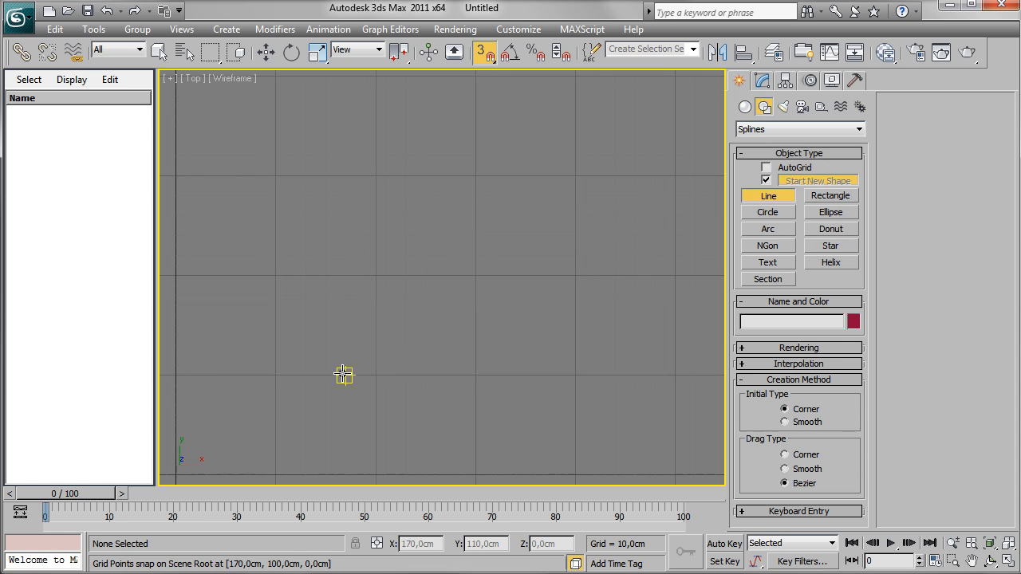
pyautogui.click(177, 475)
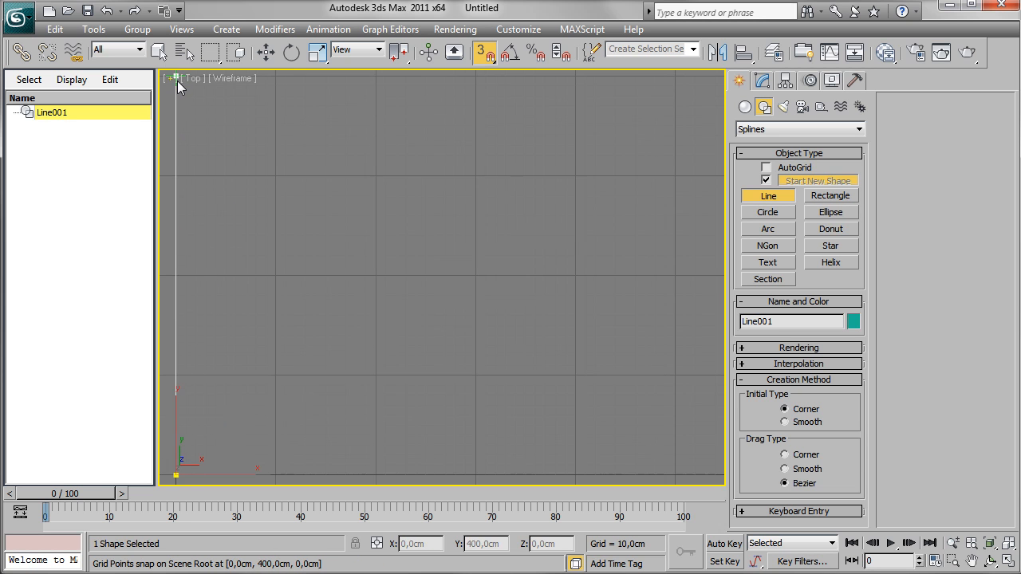
pyautogui.click(176, 85)
pyautogui.click(676, 83)
pyautogui.click(676, 375)
pyautogui.click(426, 375)
pyautogui.click(425, 475)
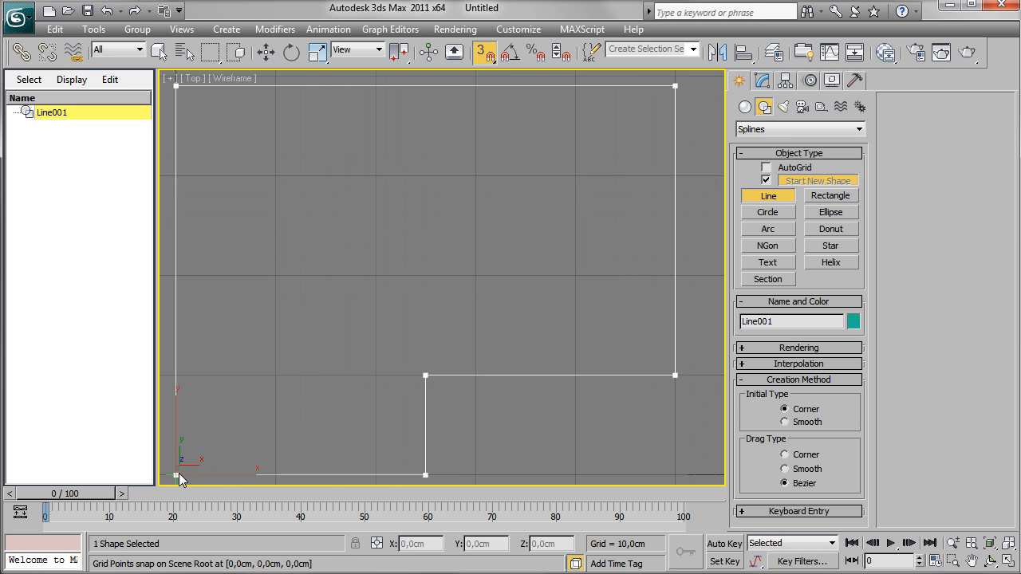
pyautogui.click(177, 475)
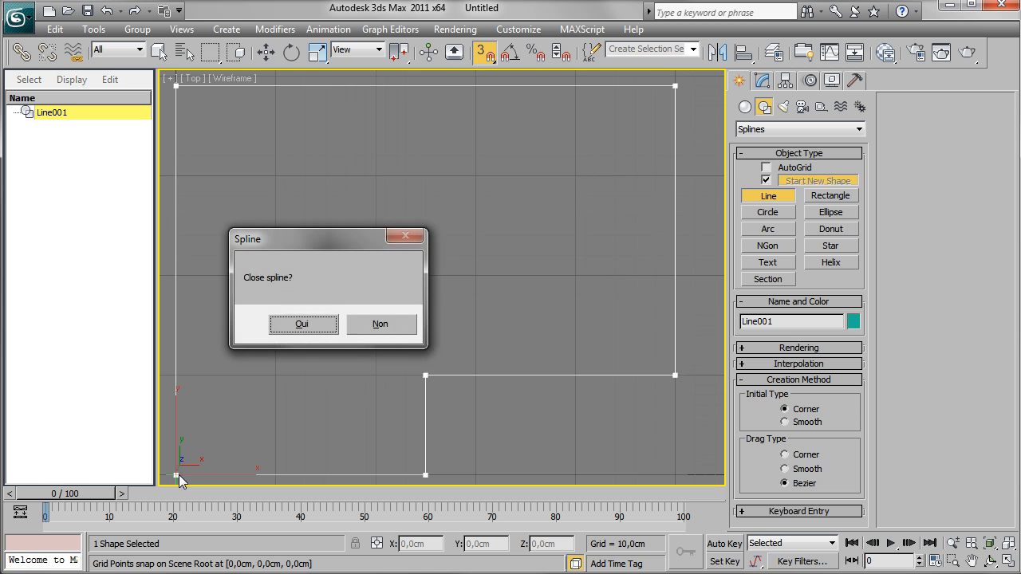
pyautogui.click(312, 325)
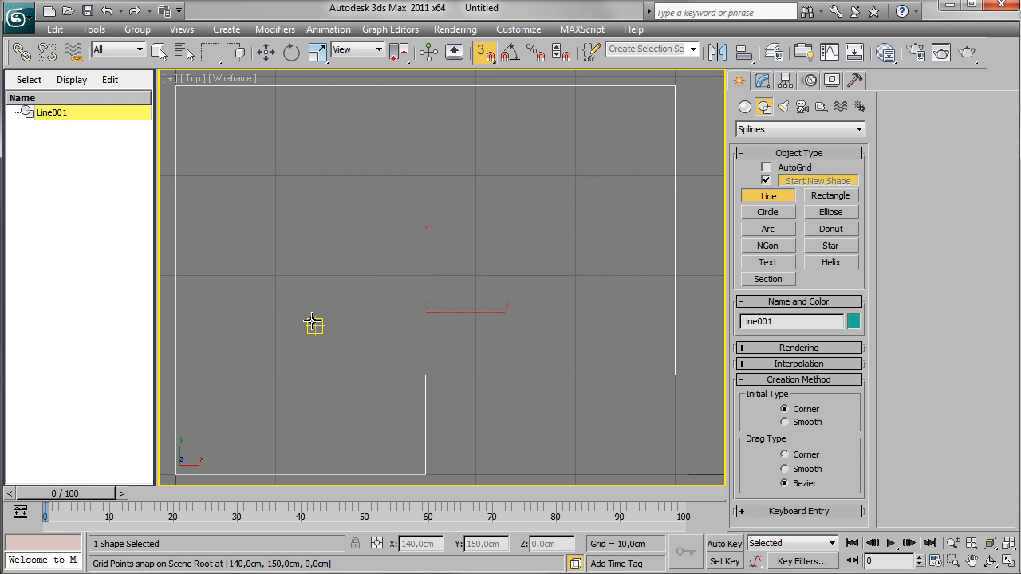
pyautogui.rightClick(313, 323)
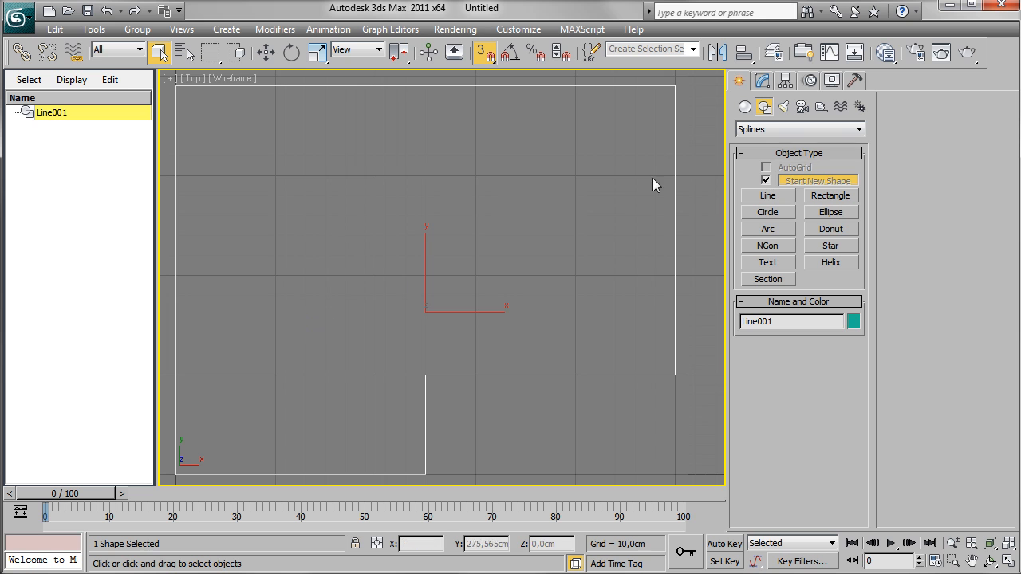
# Turn off 3D snapping and fit the whole L-shaped outline in the Top view.
pyautogui.click(484, 53)
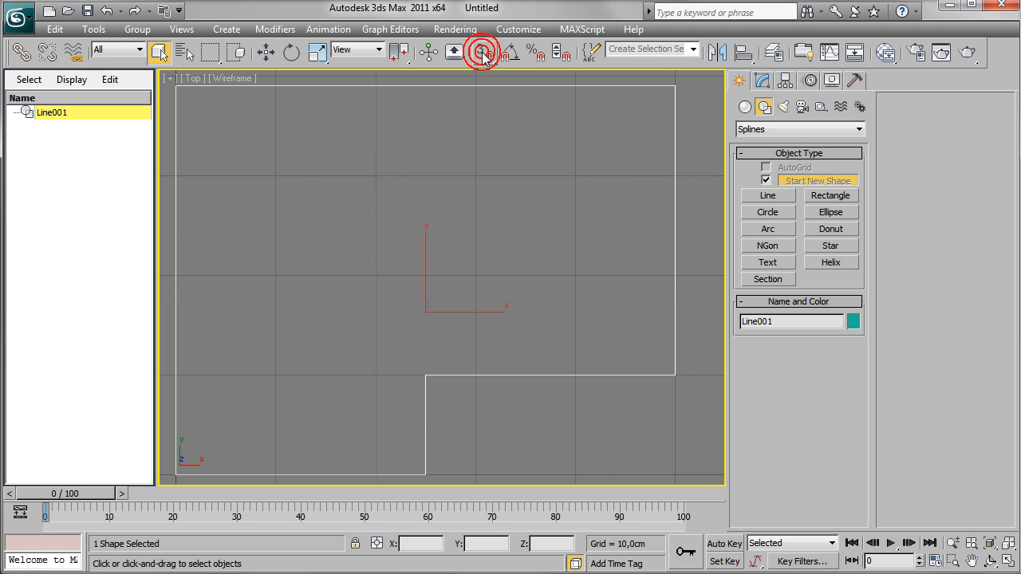
pyautogui.moveTo(421, 242); pyautogui.dragTo(418, 243, button='middle')
pyautogui.scroll(-2, 384, 232)
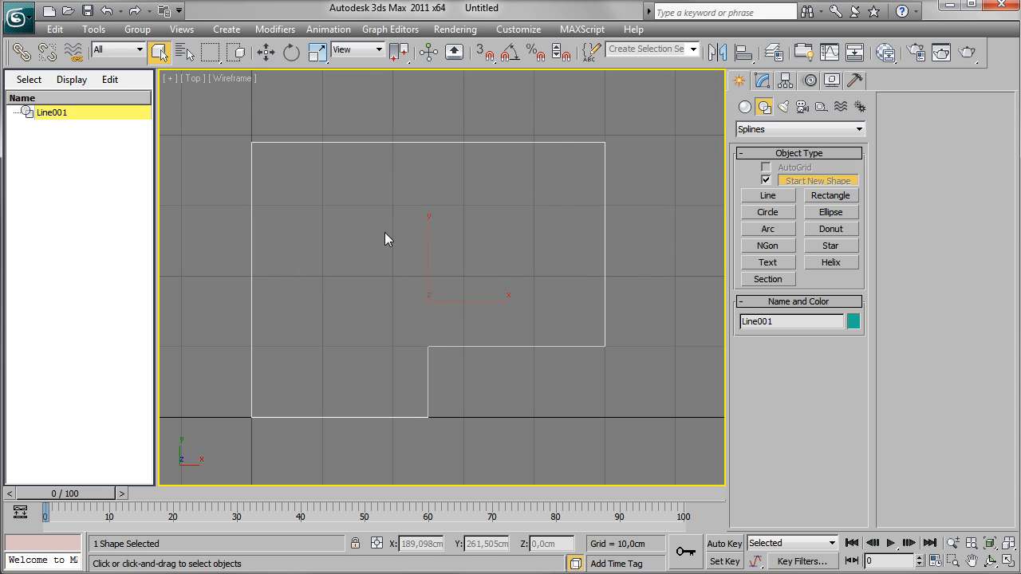
pyautogui.press('alt')
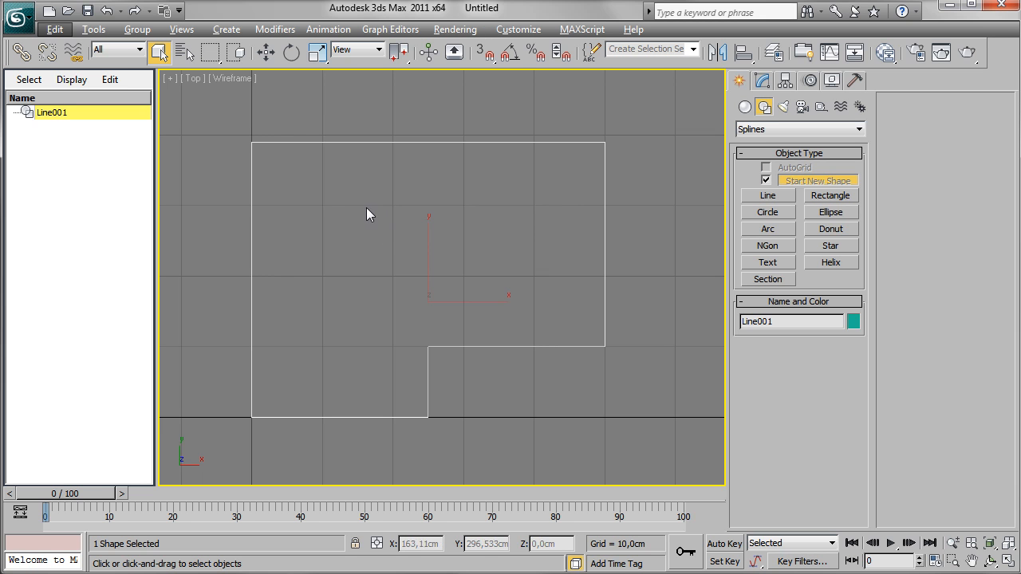
pyautogui.click(464, 143)
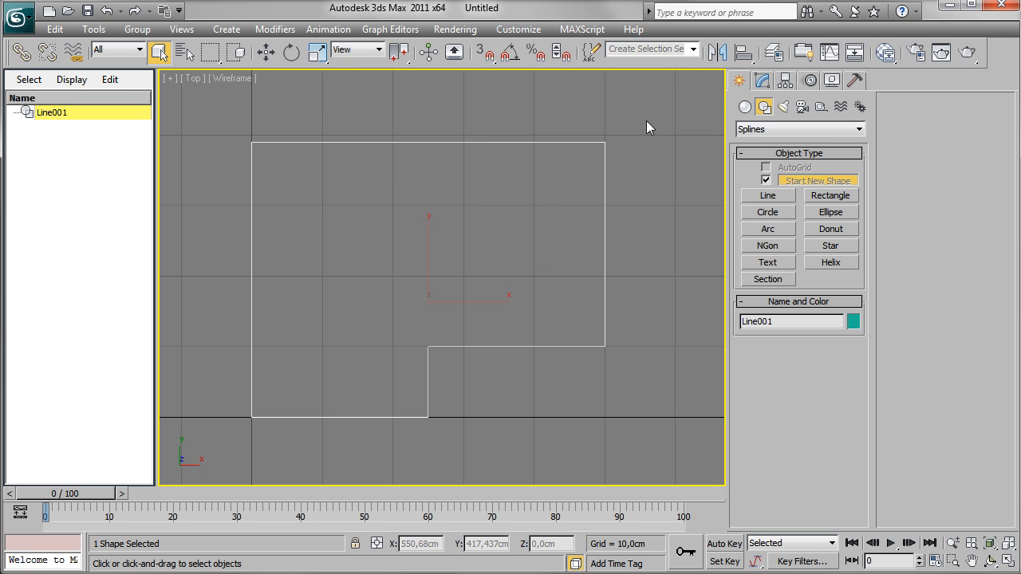
# Select the L-shaped line for modification and rename it Murs.
pyautogui.click(760, 82)
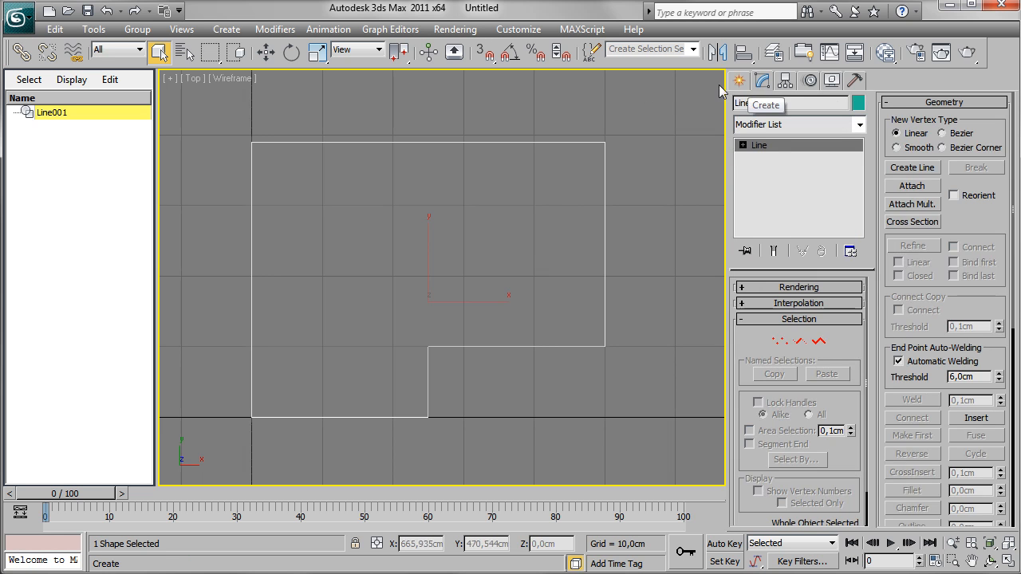
pyautogui.click(617, 86)
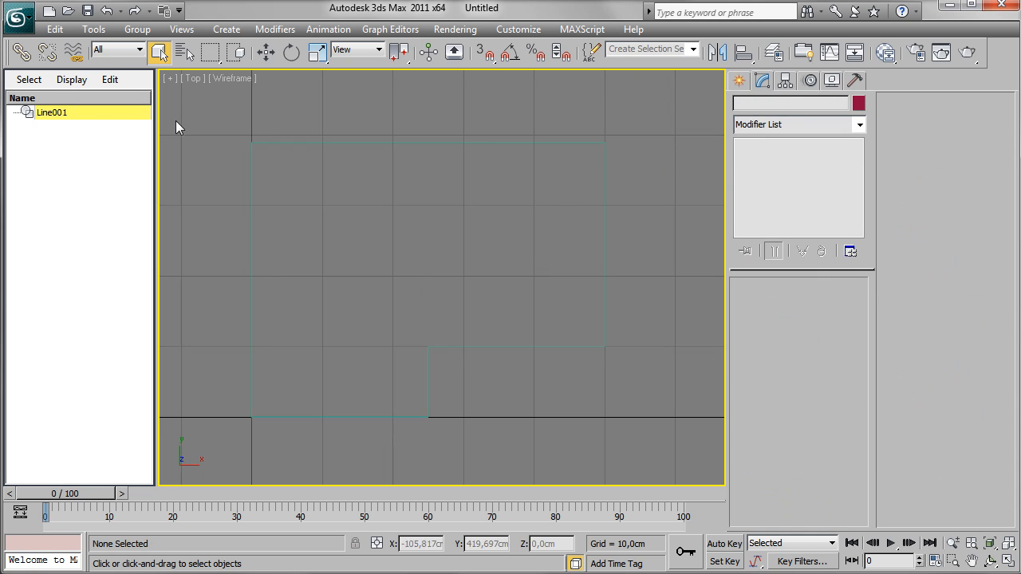
pyautogui.click(50, 114)
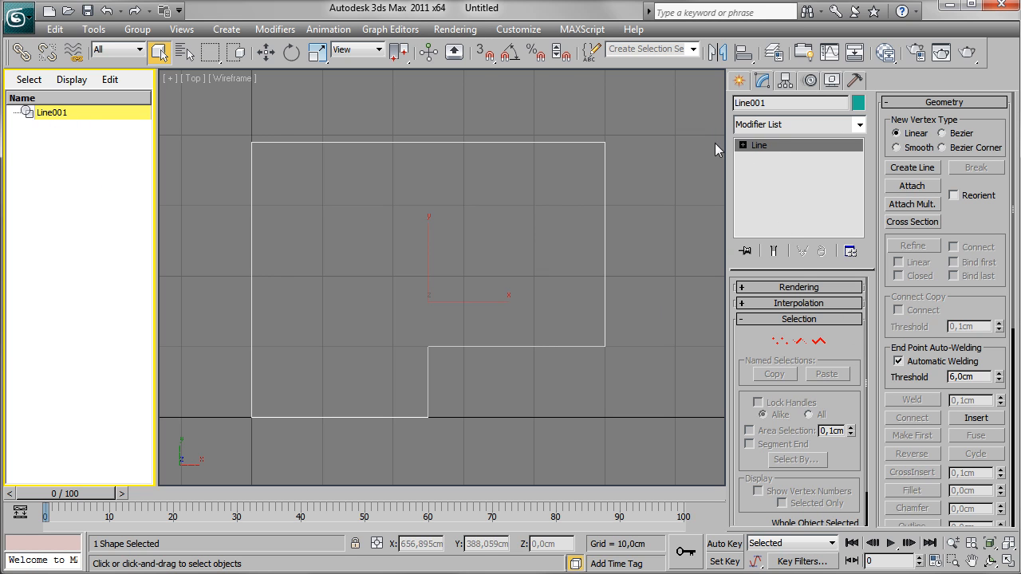
pyautogui.doubleClick(775, 103)
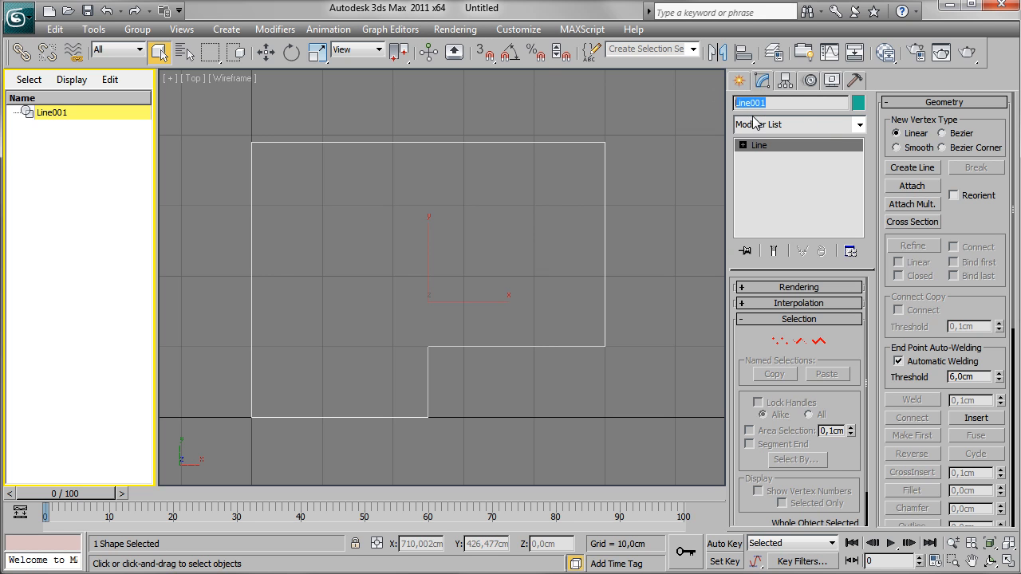
pyautogui.write('Murs')
pyautogui.press('Return')
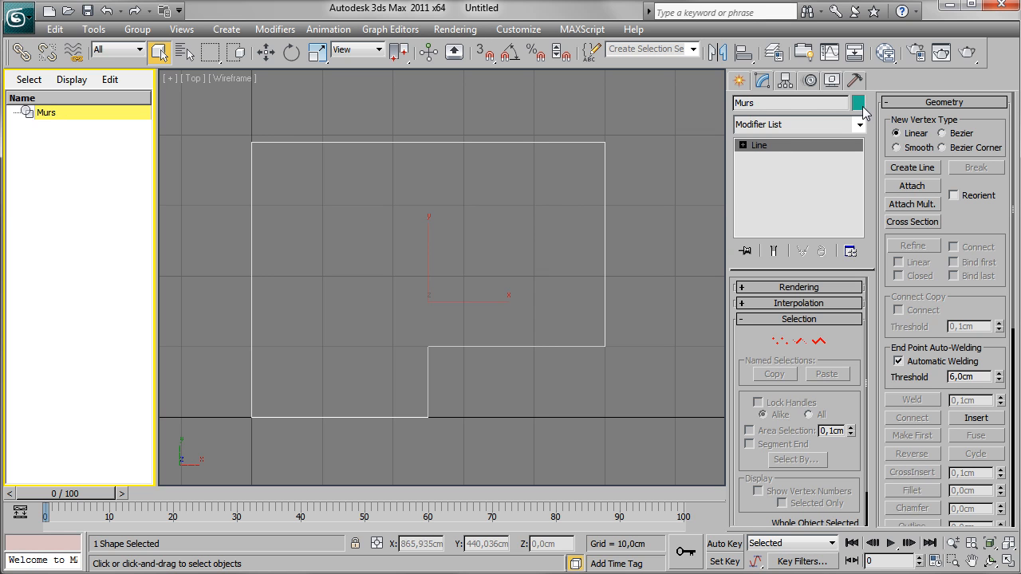
# Change the object color of Murs to light orange from the 3ds Max palette.
pyautogui.click(858, 103)
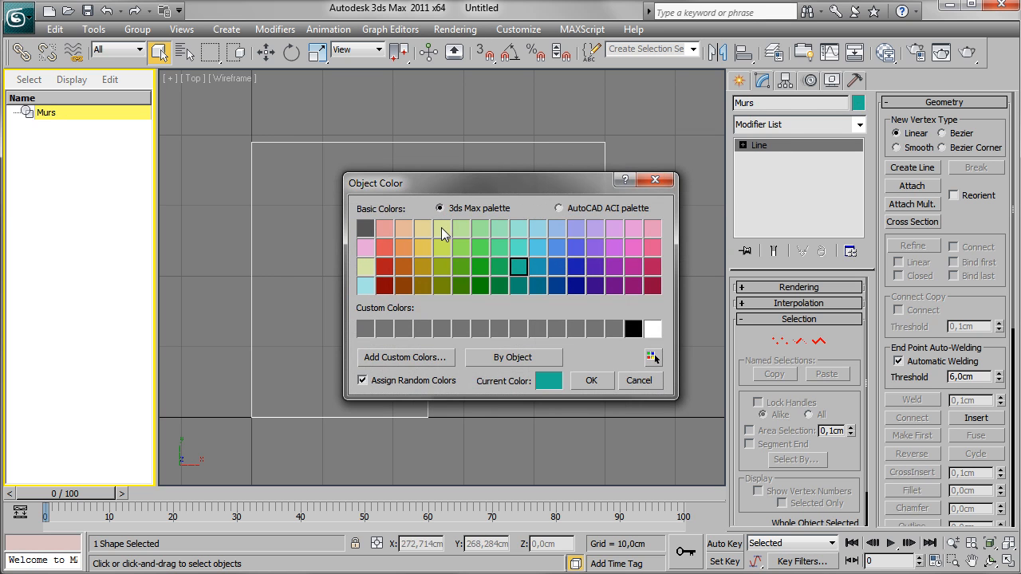
pyautogui.click(403, 229)
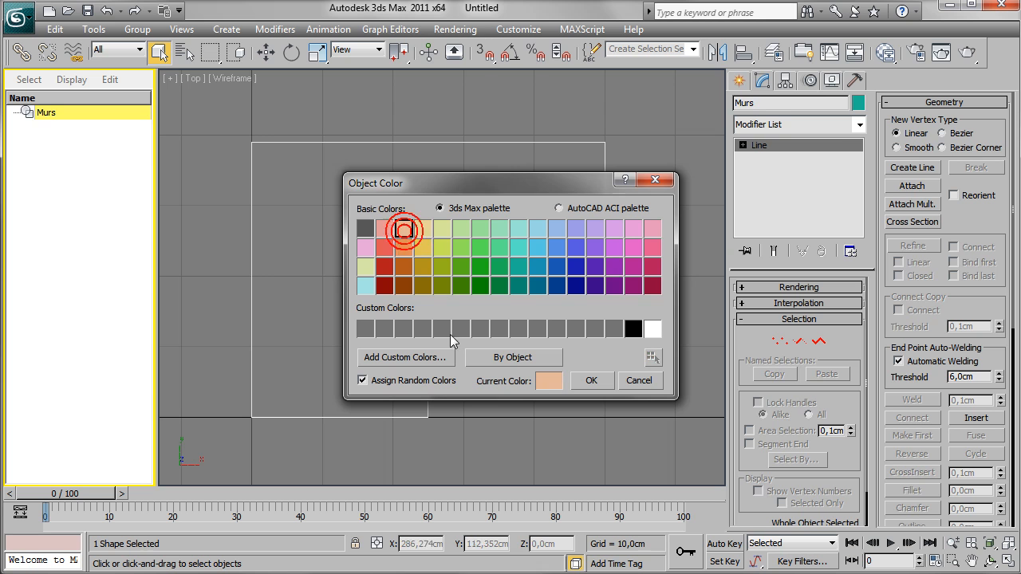
pyautogui.click(591, 381)
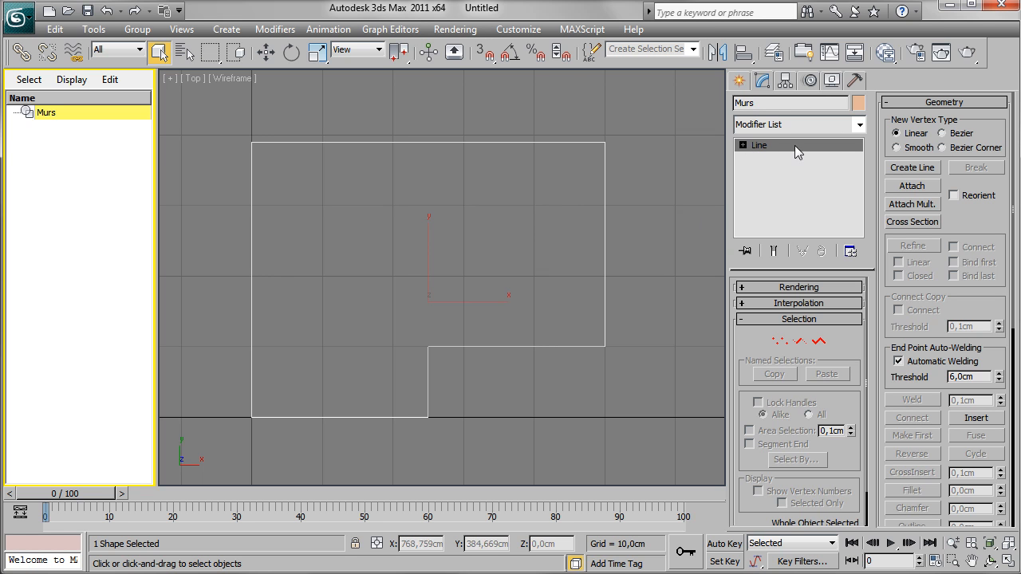
# Select the closed spline of Murs at Spline sub-object level and create an outward Outline around it for the wall thickness.
pyautogui.click(743, 146)
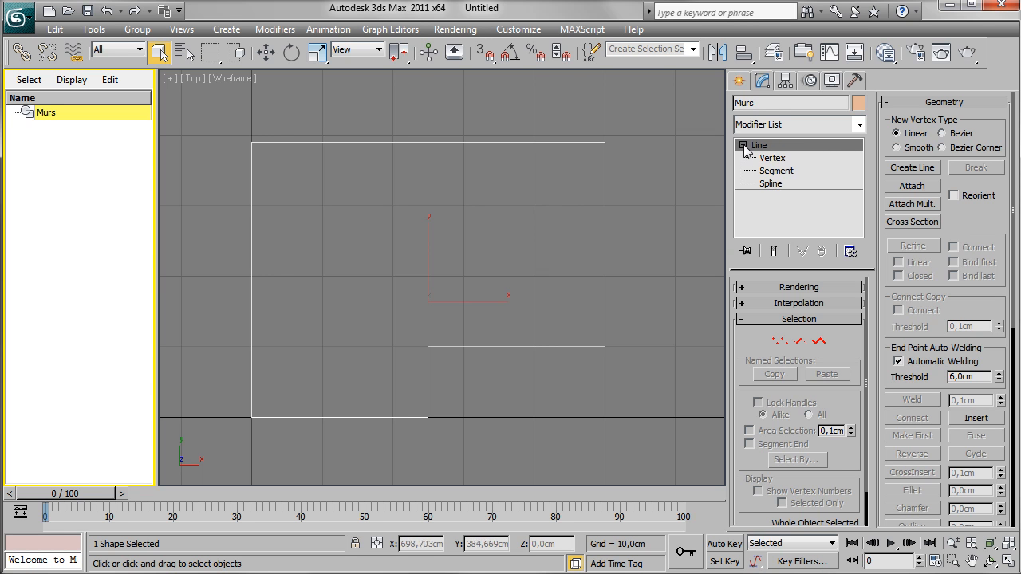
pyautogui.click(779, 185)
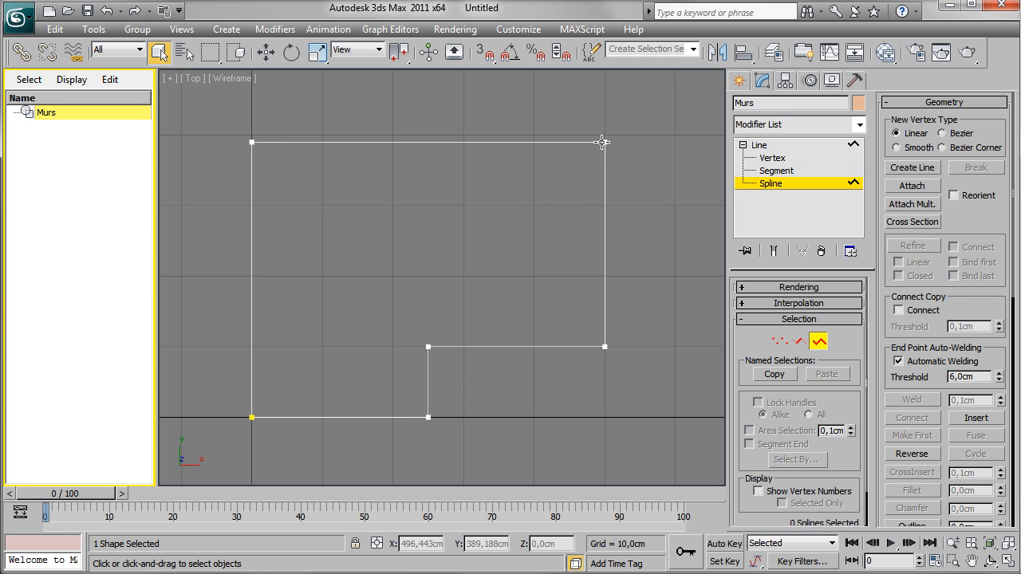
pyautogui.click(606, 194)
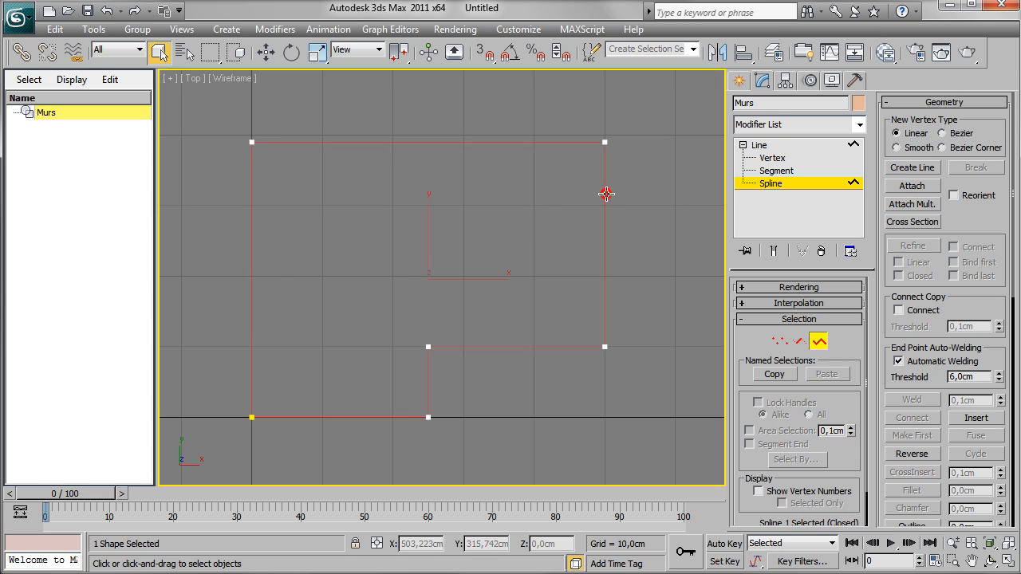
pyautogui.click(613, 188)
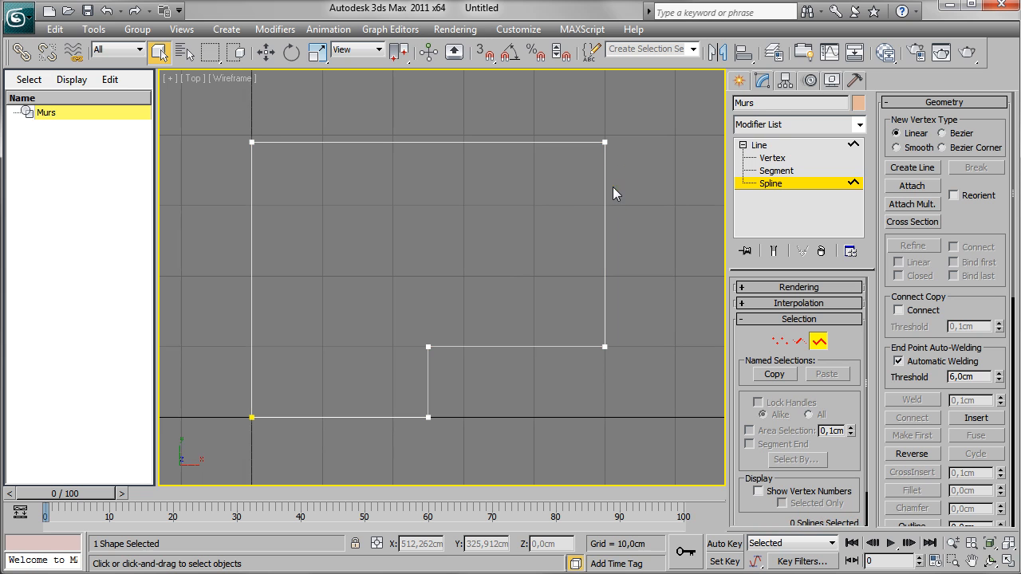
pyautogui.click(604, 187)
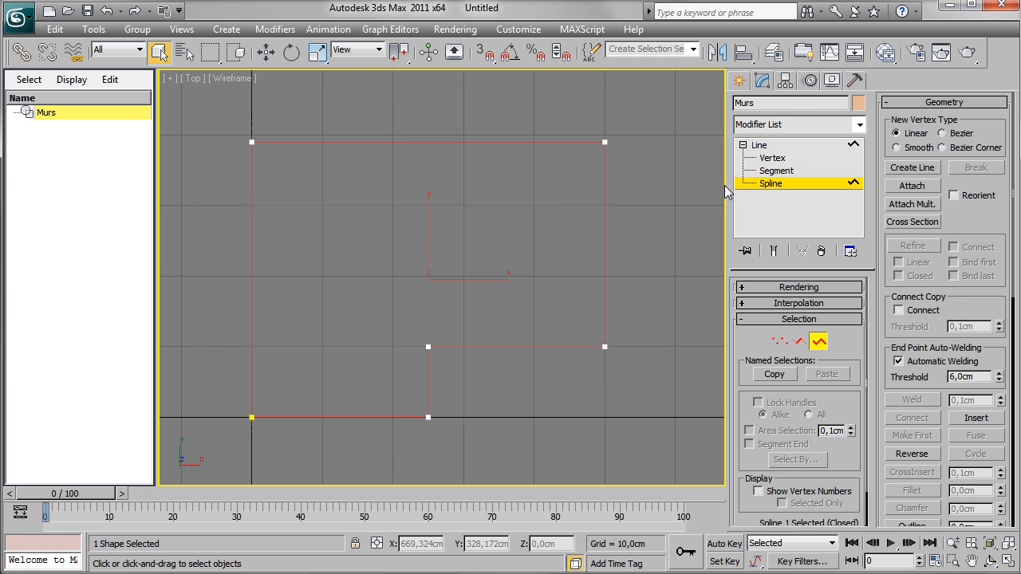
pyautogui.moveTo(729, 187)
pyautogui.mouseDown()
pyautogui.moveTo(900, 192)
pyautogui.moveTo(741, 195)
pyautogui.mouseUp()
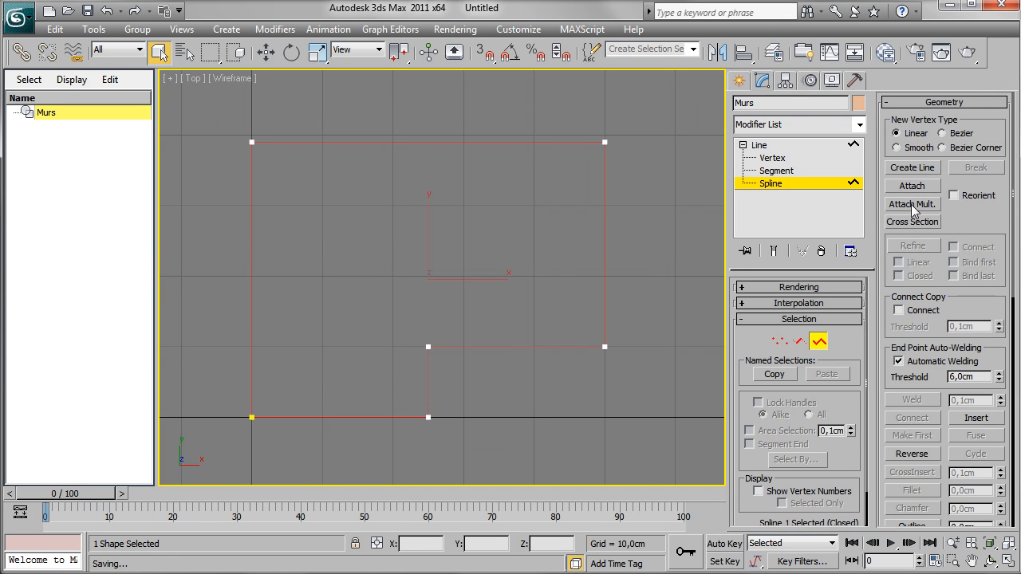
pyautogui.moveTo(984, 251); pyautogui.dragTo(1002, 2)
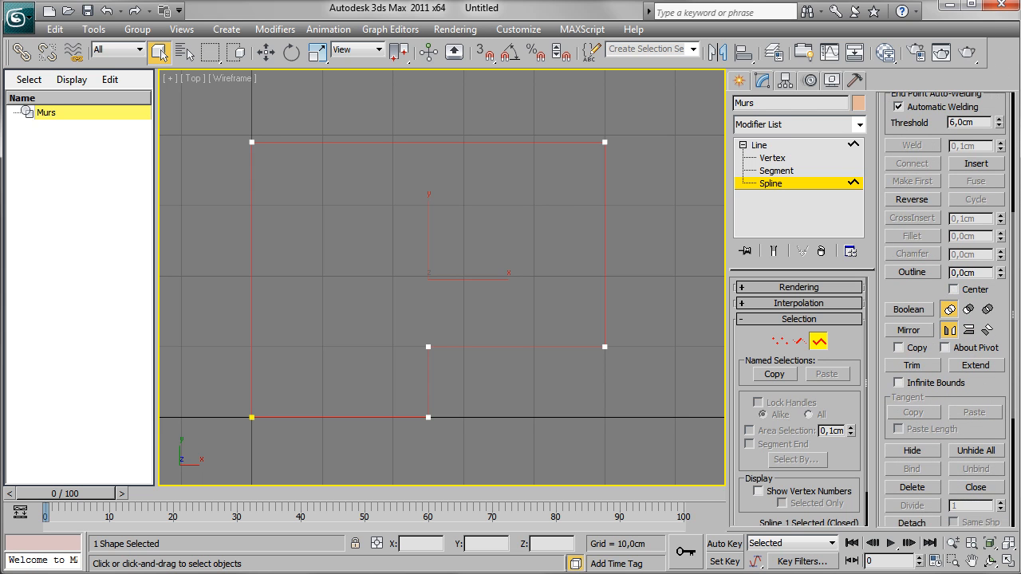
pyautogui.click(915, 273)
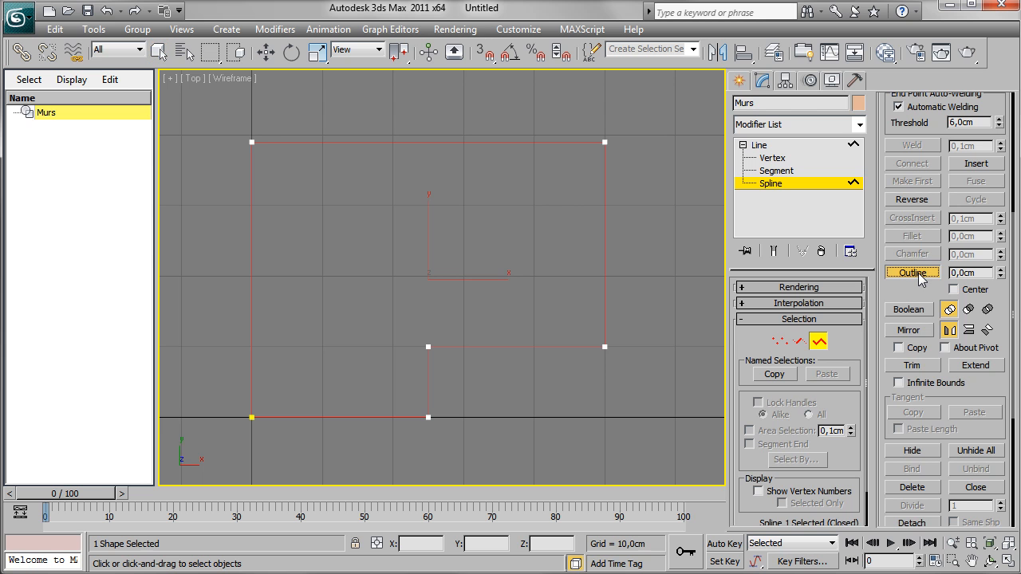
pyautogui.moveTo(550, 337)
pyautogui.mouseDown()
pyautogui.moveTo(543, 344)
pyautogui.moveTo(549, 331)
pyautogui.mouseUp()
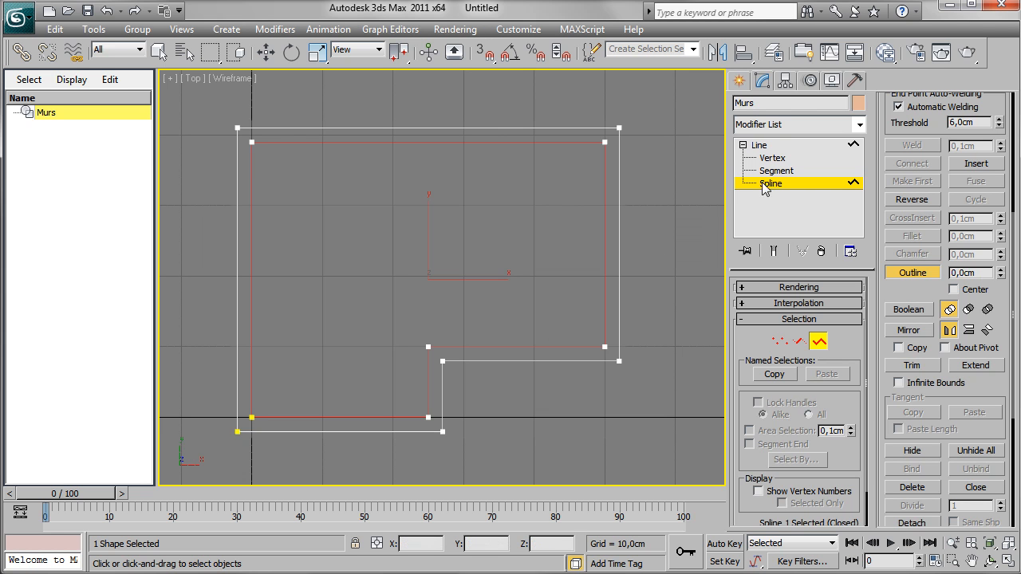
# Finish the Outline operation and detach the outer spline of Murs as a copy named plafond.
pyautogui.click(658, 221)
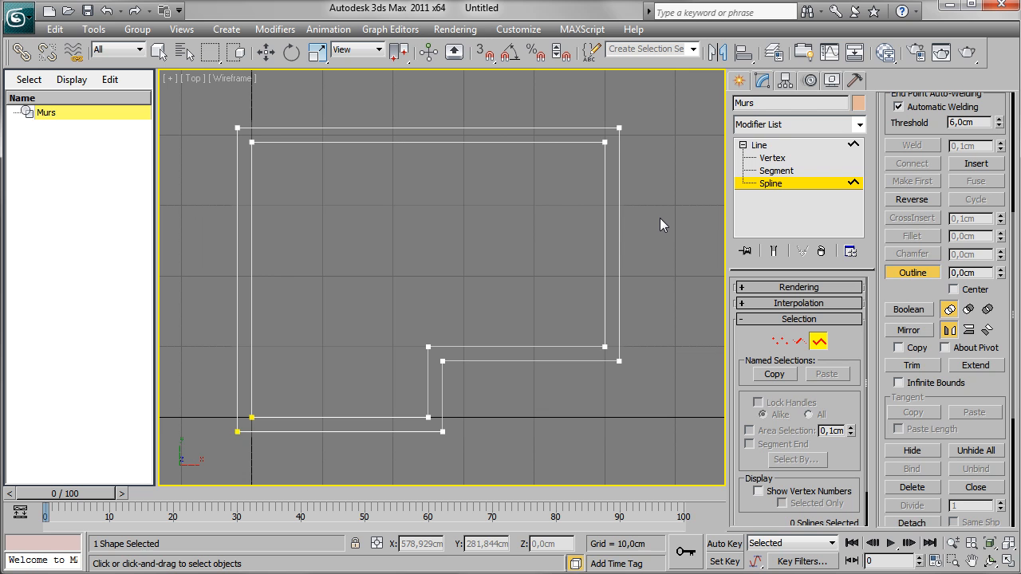
pyautogui.press('w')
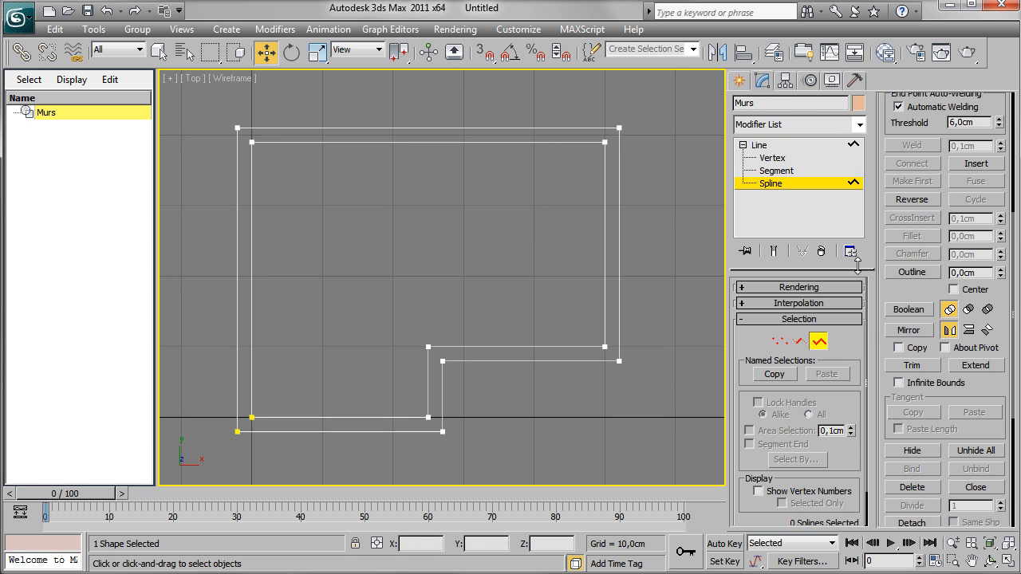
pyautogui.moveTo(903, 295); pyautogui.dragTo(915, 52)
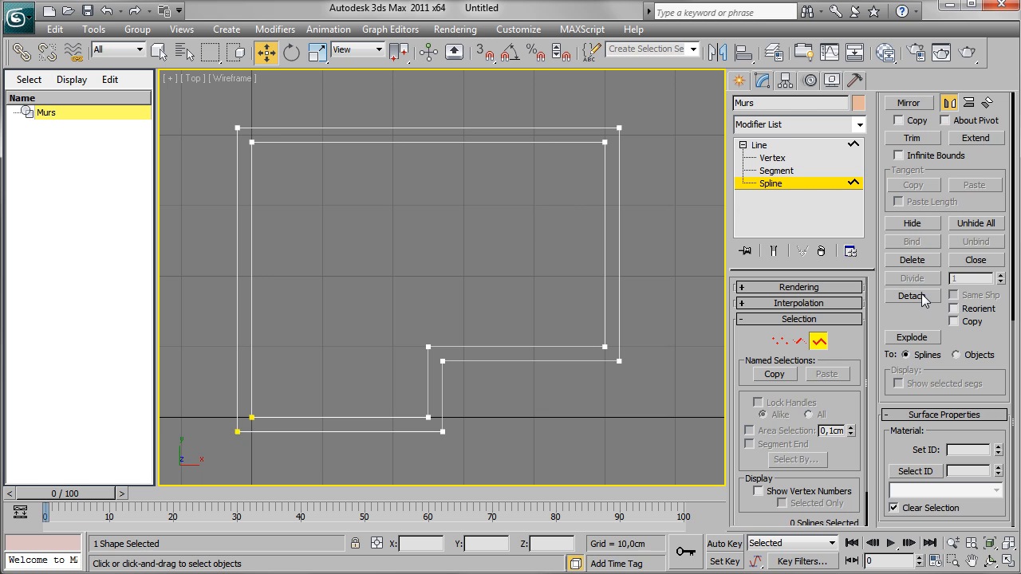
pyautogui.click(955, 321)
pyautogui.click(618, 311)
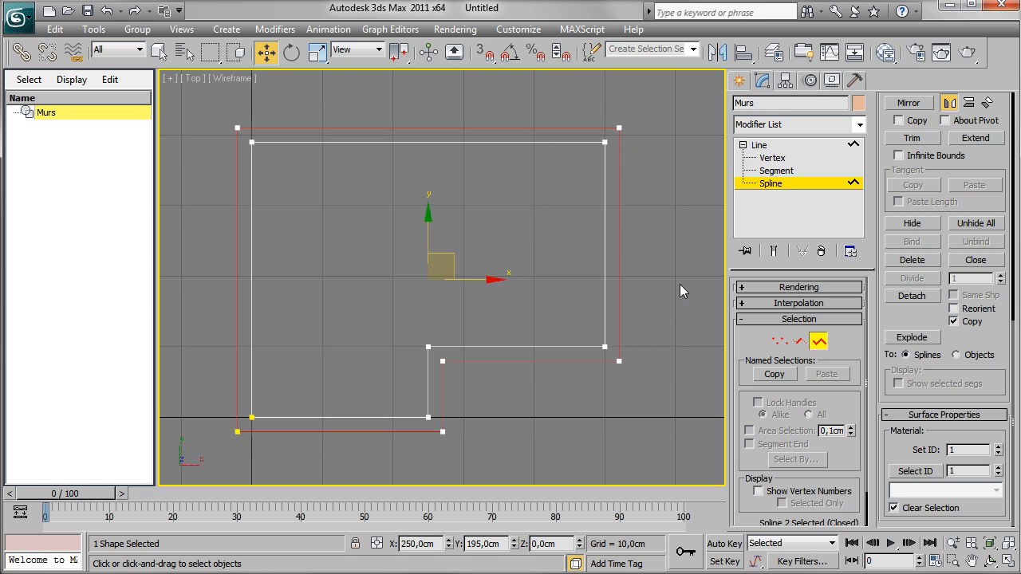
pyautogui.click(915, 297)
pyautogui.write('plafond')
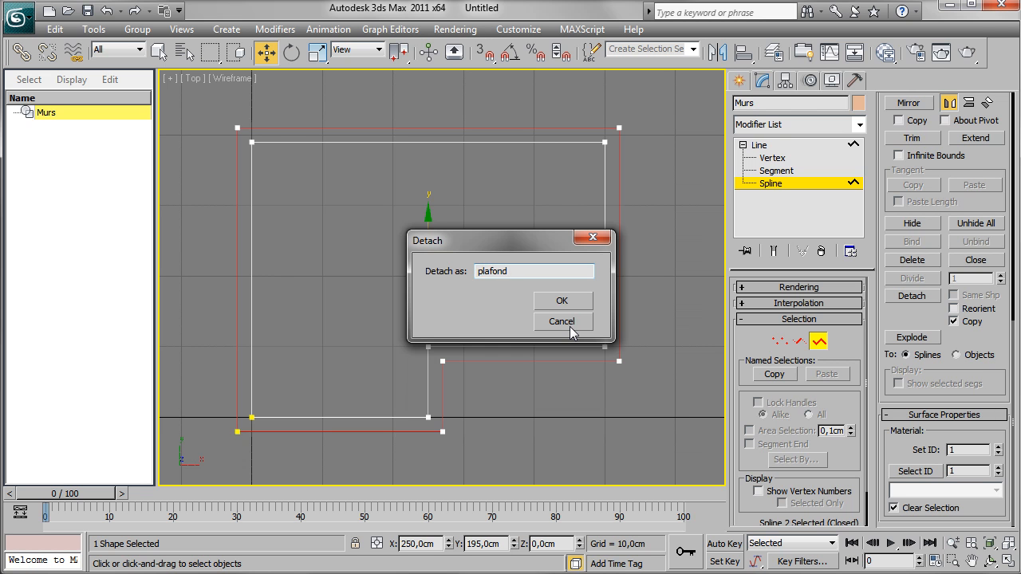
pyautogui.press('Return')
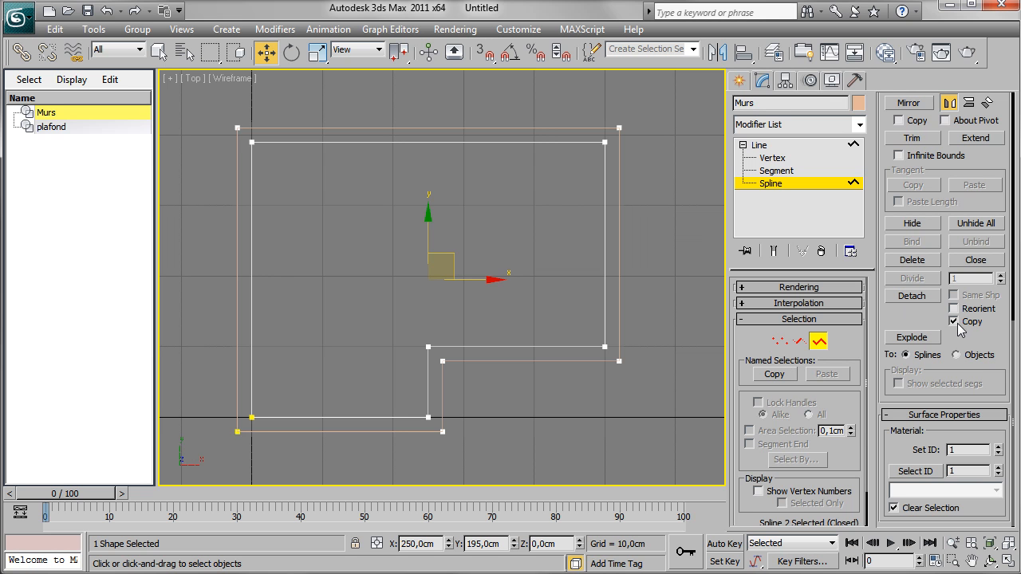
# Detach a second copy of the outer spline of Murs under the name sol.
pyautogui.click(911, 296)
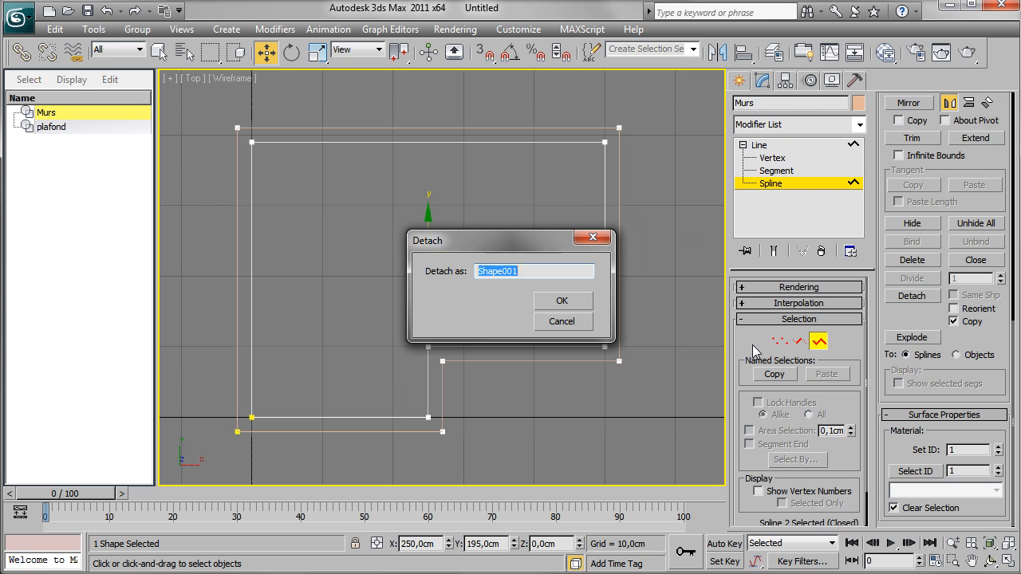
pyautogui.write('sol')
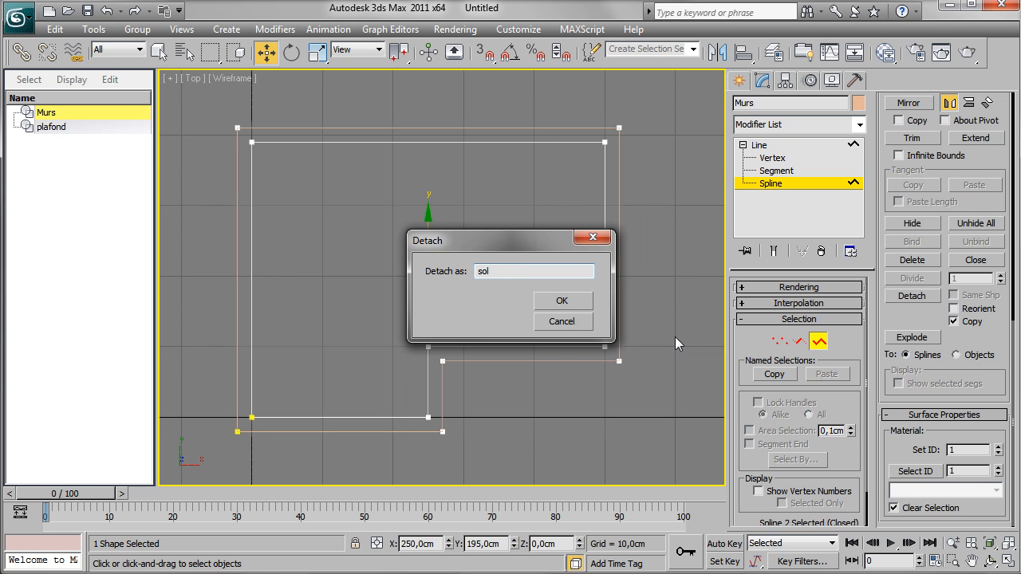
pyautogui.click(562, 301)
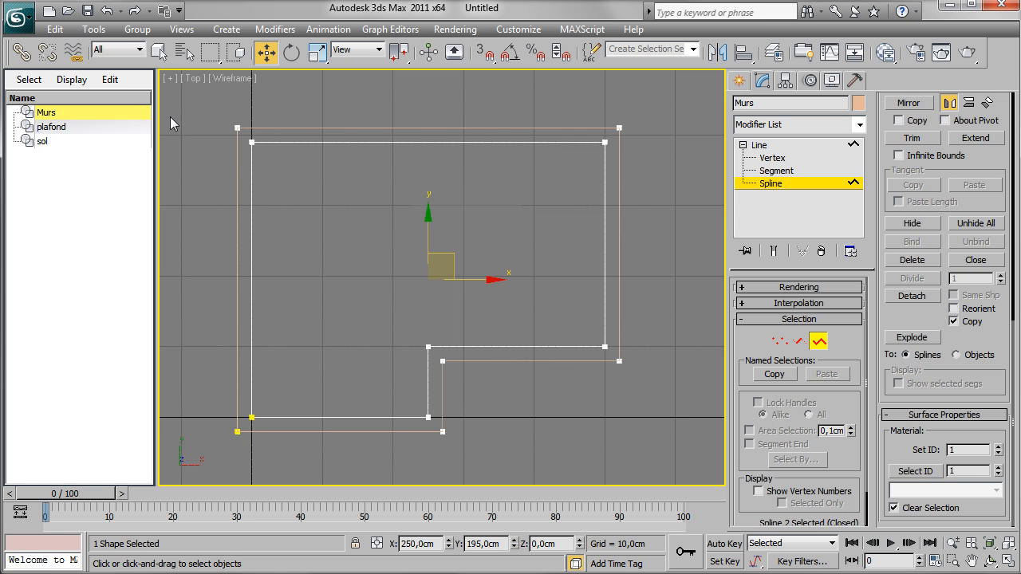
# Check the plafond and sol shapes by selecting each, reselect Murs and leave its Spline sub-object level.
pyautogui.click(45, 127)
pyautogui.click(42, 141)
pyautogui.click(46, 127)
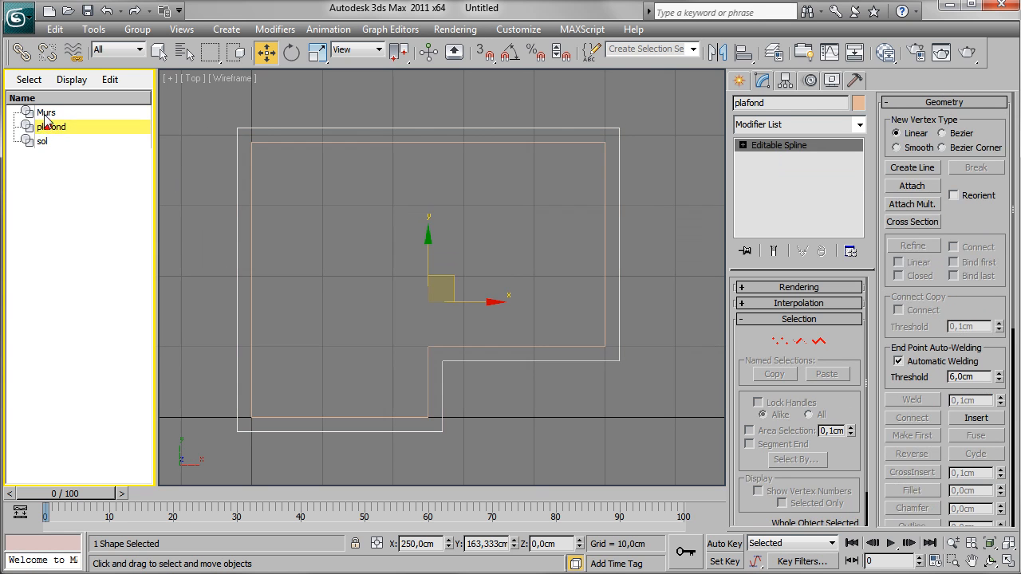
pyautogui.click(44, 113)
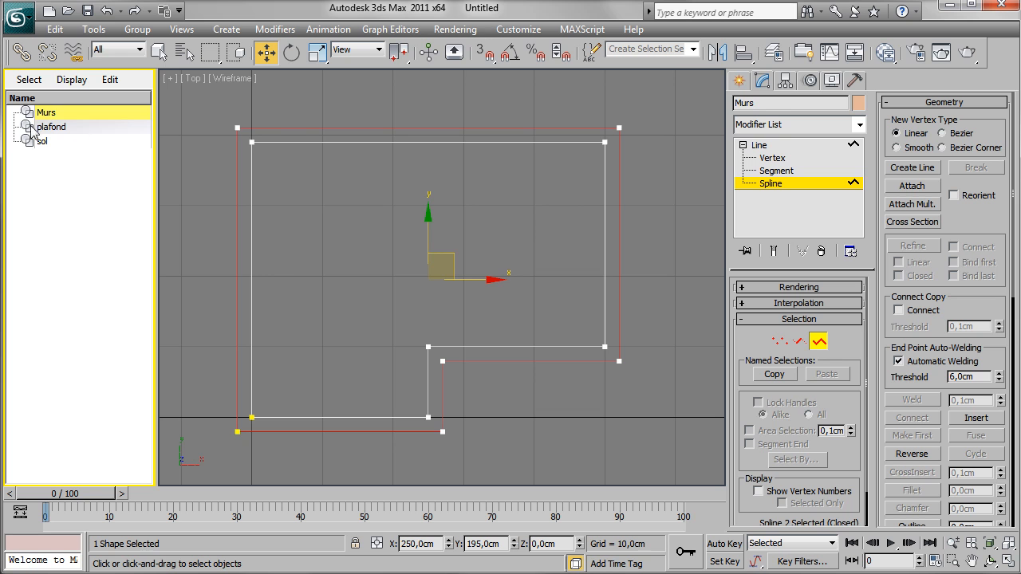
pyautogui.click(785, 185)
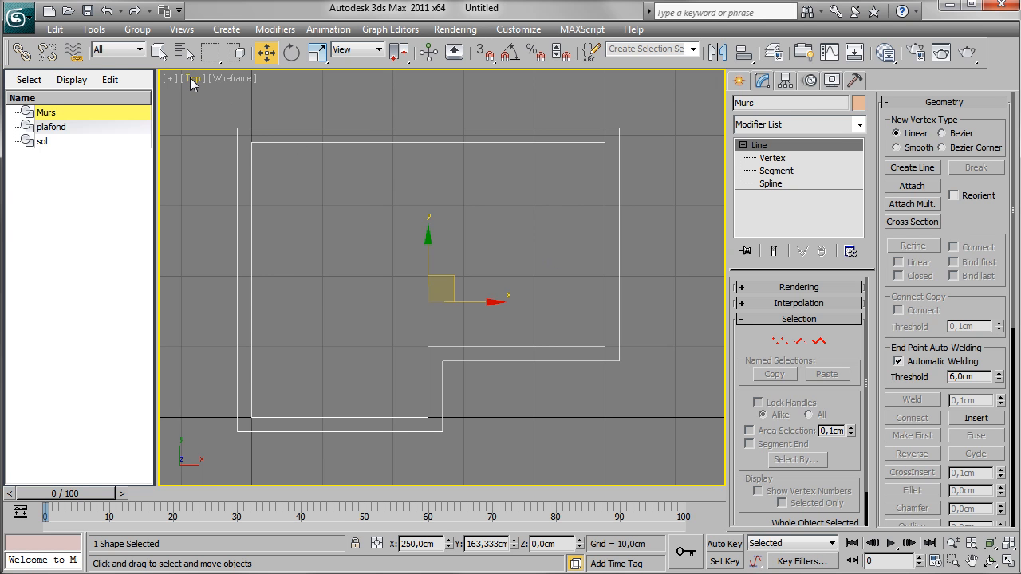
# Change the Top view to Perspective and orbit to see the wall outlines at an angle.
pyautogui.click(193, 78)
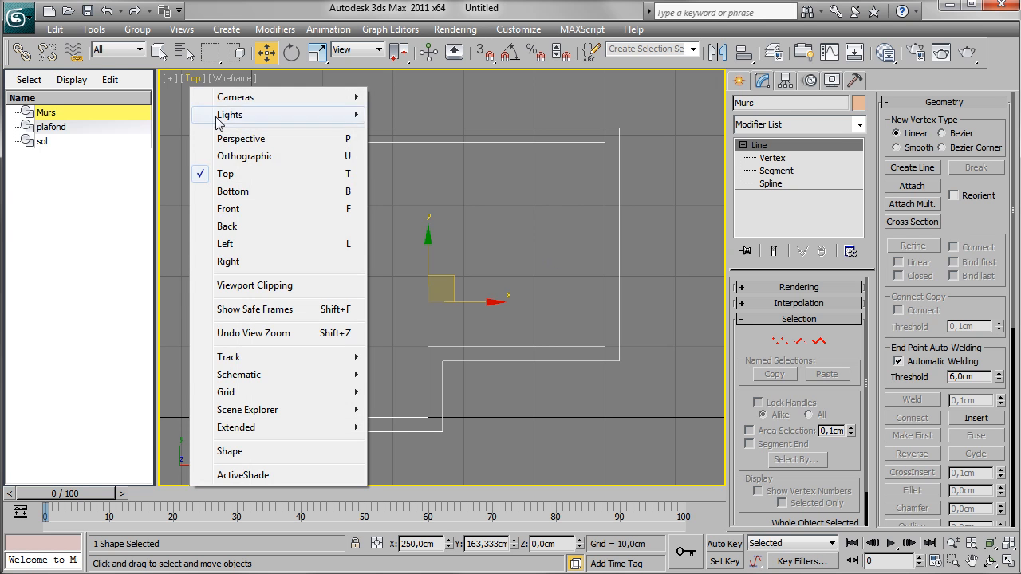
pyautogui.click(252, 139)
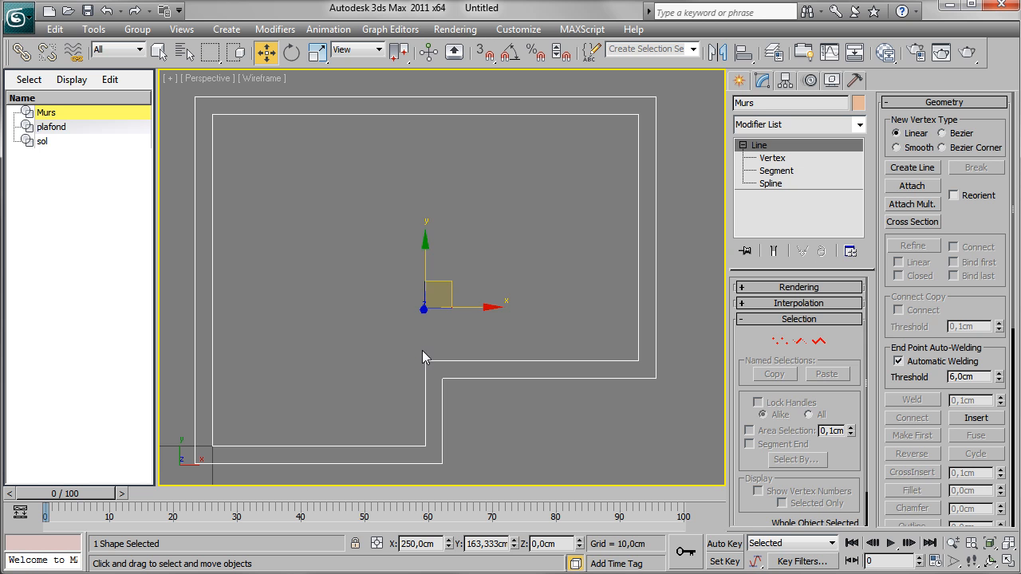
pyautogui.keyDown('alt'); pyautogui.moveTo(420, 356); pyautogui.dragTo(515, 239, button='middle'); pyautogui.keyUp('alt')
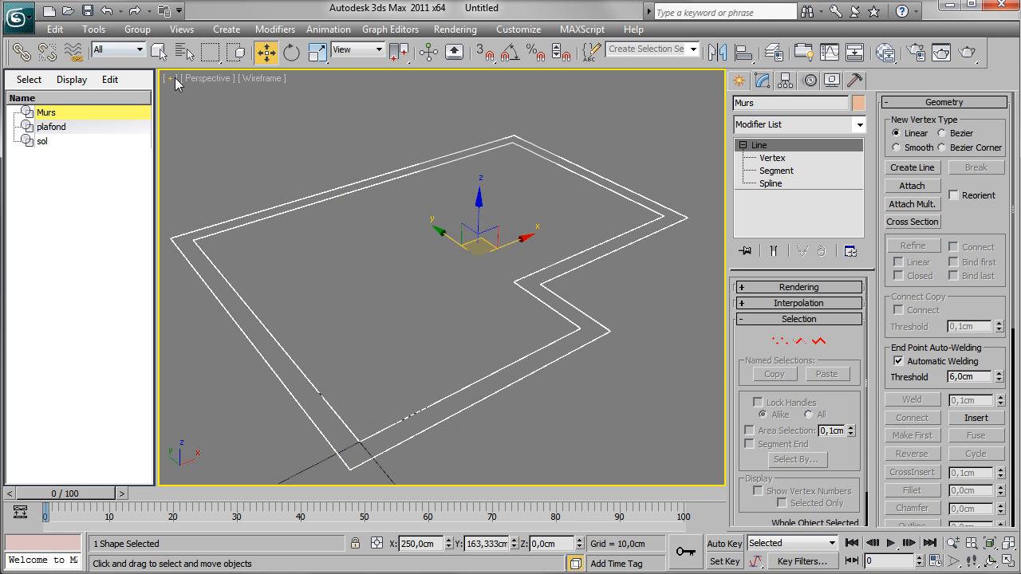
pyautogui.click(171, 79)
pyautogui.moveTo(236, 204)
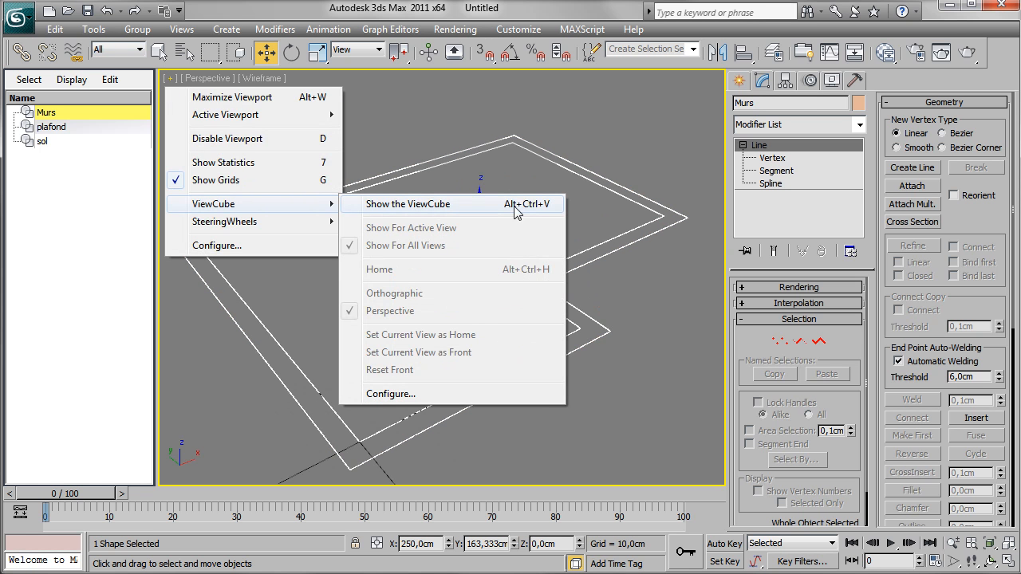
pyautogui.click(417, 114)
pyautogui.moveTo(438, 227)
pyautogui.mouseDown(button='middle')
pyautogui.moveTo(486, 184)
pyautogui.moveTo(474, 234)
pyautogui.moveTo(437, 262)
pyautogui.moveTo(549, 138)
pyautogui.moveTo(479, 186)
pyautogui.moveTo(499, 205)
pyautogui.moveTo(467, 199)
pyautogui.moveTo(280, 283)
pyautogui.moveTo(444, 212)
pyautogui.mouseUp(button='middle')
pyautogui.scroll(-6, 444, 212)
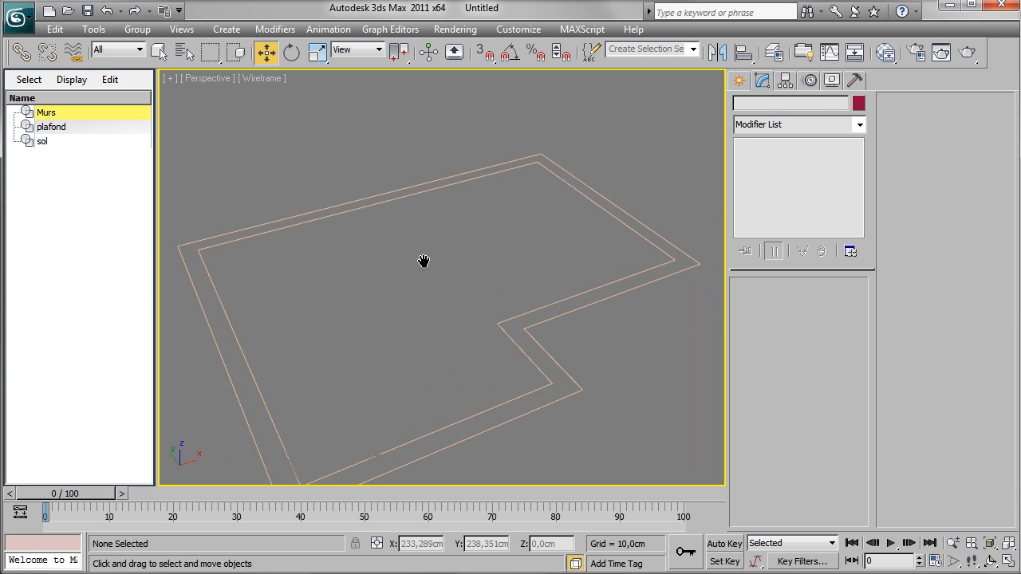
pyautogui.scroll(6, 423, 261)
pyautogui.moveTo(392, 273); pyautogui.dragTo(505, 208, button='middle')
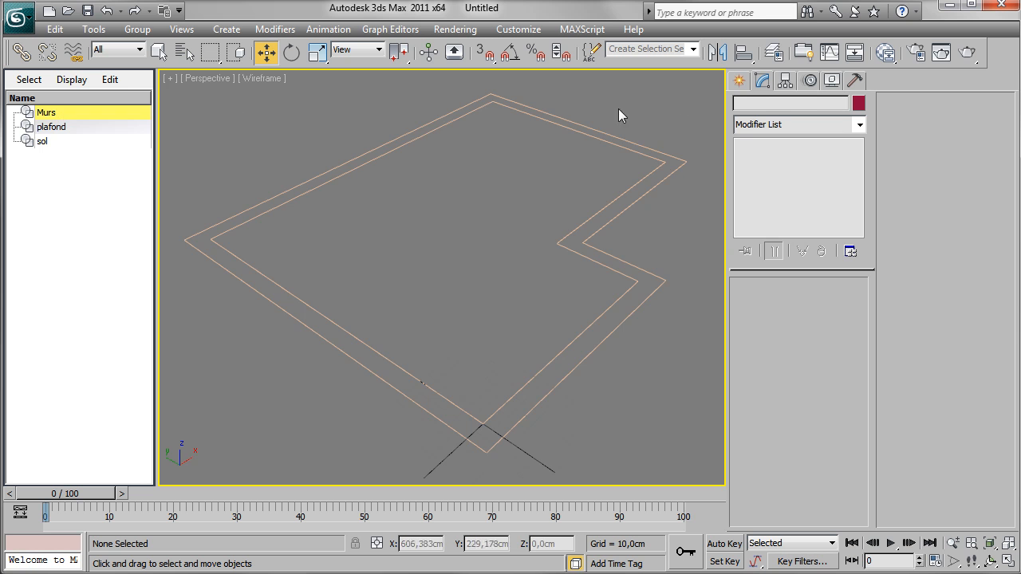
# Apply an Extrude modifier to Murs with an amount of 260 cm.
pyautogui.click(44, 114)
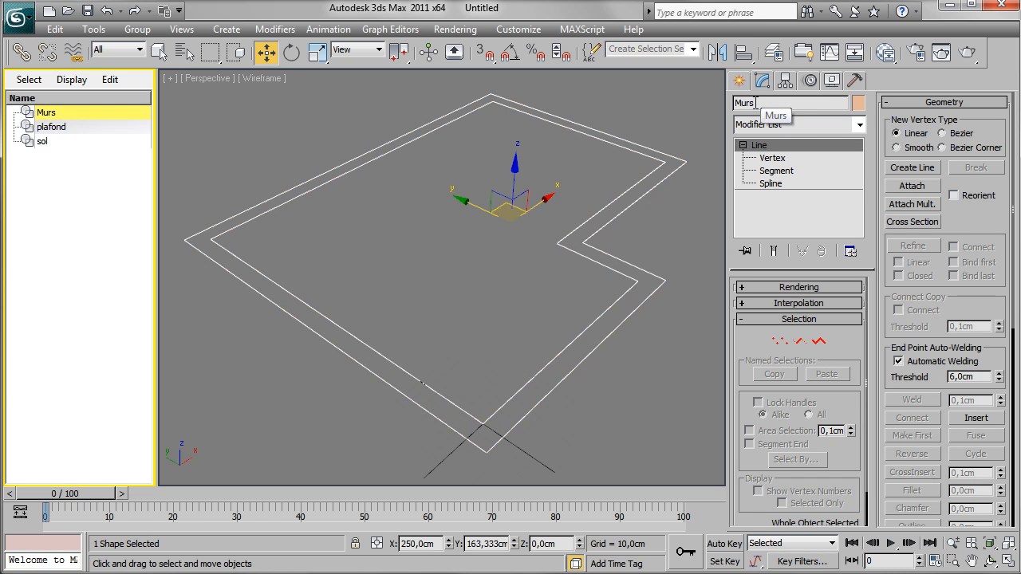
pyautogui.click(860, 126)
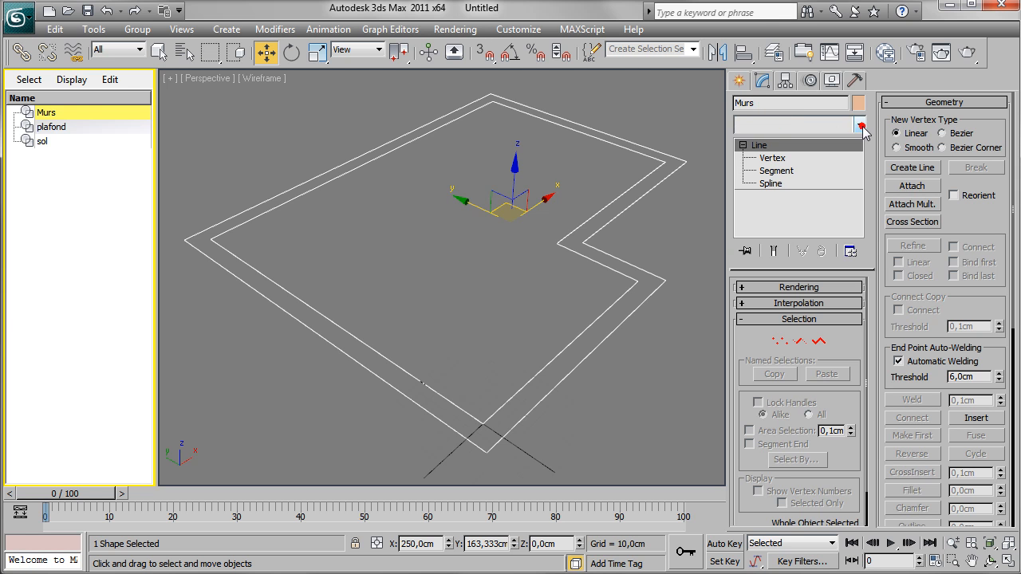
pyautogui.moveTo(861, 197); pyautogui.dragTo(859, 319)
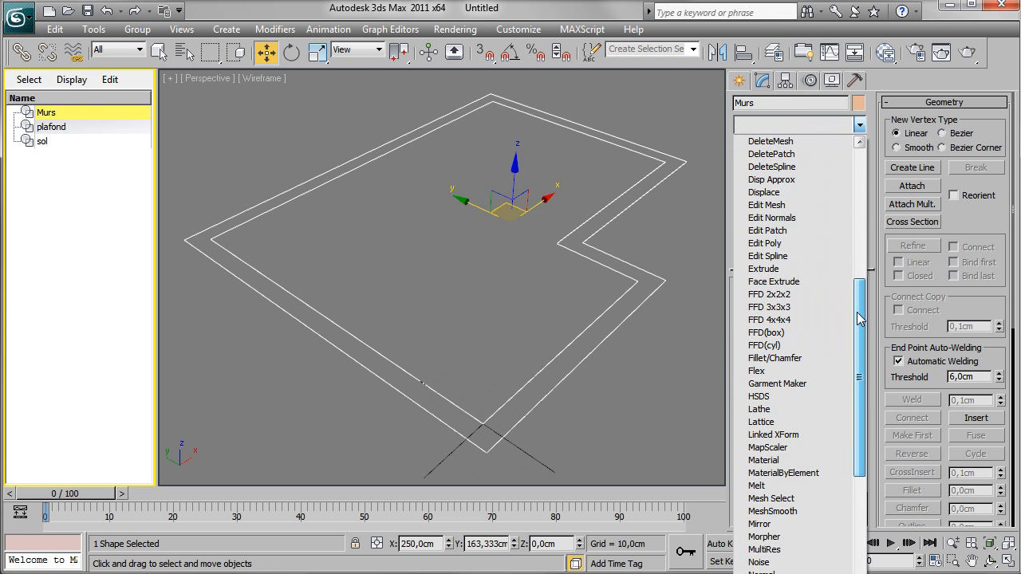
pyautogui.click(766, 269)
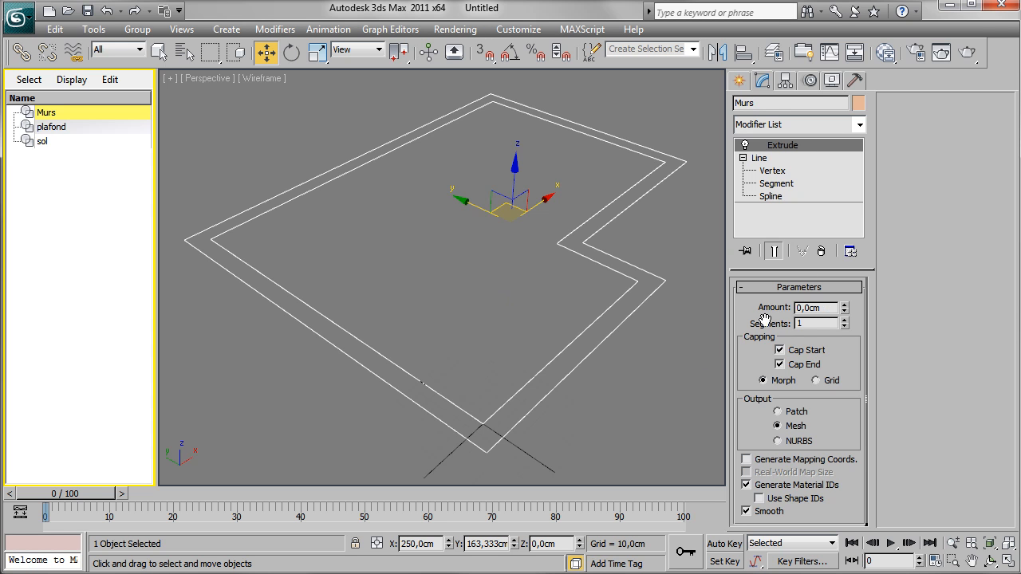
pyautogui.doubleClick(825, 308)
pyautogui.write('260')
pyautogui.press('Return')
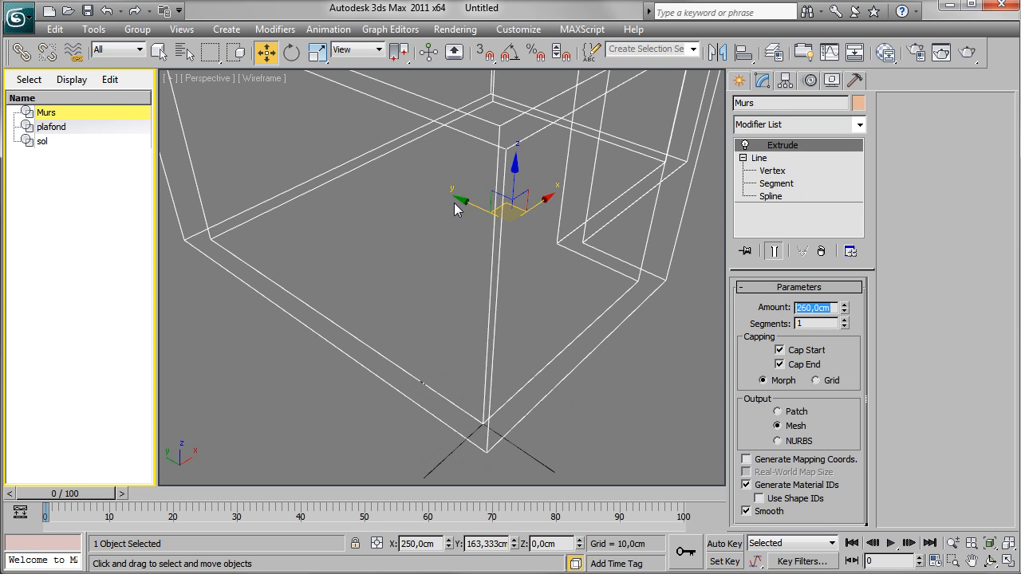
# Display the Perspective view in Smooth + Highlights with Edged Faces and frame the whole extruded room.
pyautogui.keyDown('alt'); pyautogui.moveTo(611, 177); pyautogui.dragTo(544, 227, button='middle'); pyautogui.keyUp('alt')
pyautogui.press('F3')
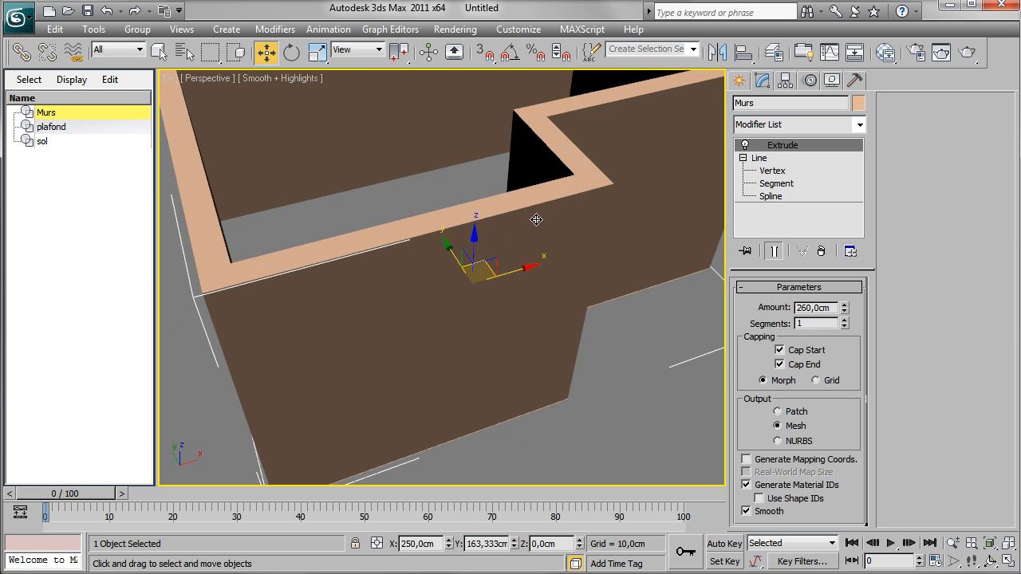
pyautogui.press('F3')
pyautogui.press('F3')
pyautogui.press('F3')
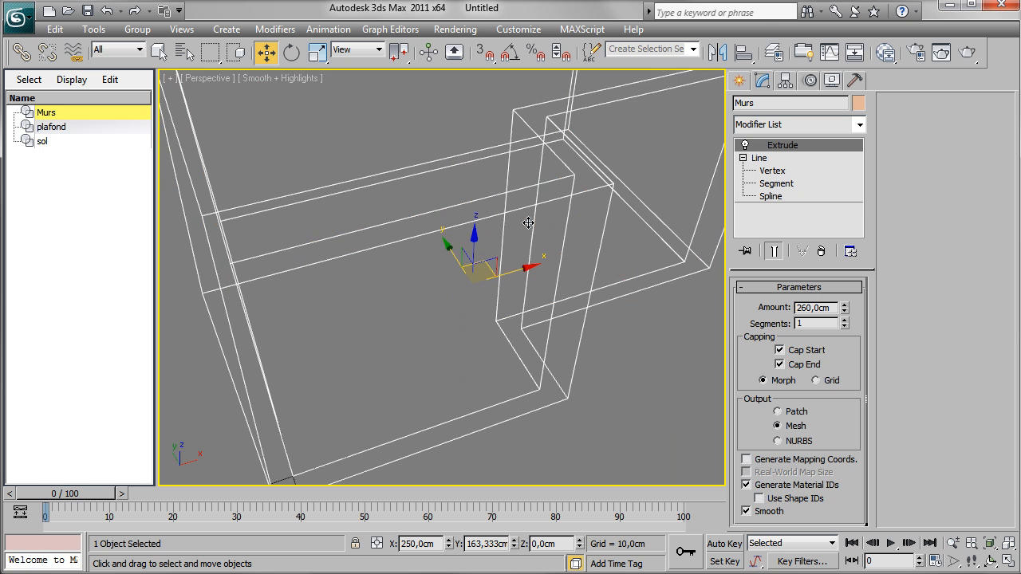
pyautogui.press('F3')
pyautogui.press('F3')
pyautogui.press('F3')
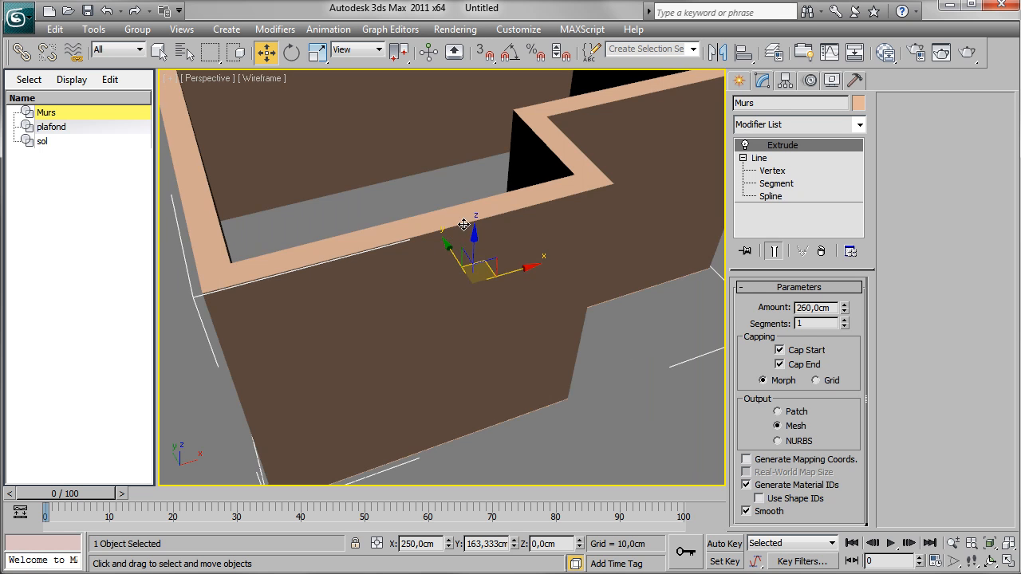
pyautogui.press('F3')
pyautogui.press('F3')
pyautogui.keyDown('alt'); pyautogui.moveTo(413, 301); pyautogui.dragTo(548, 228, button='middle'); pyautogui.keyUp('alt')
pyautogui.press('F4')
pyautogui.scroll(-3, 586, 177)
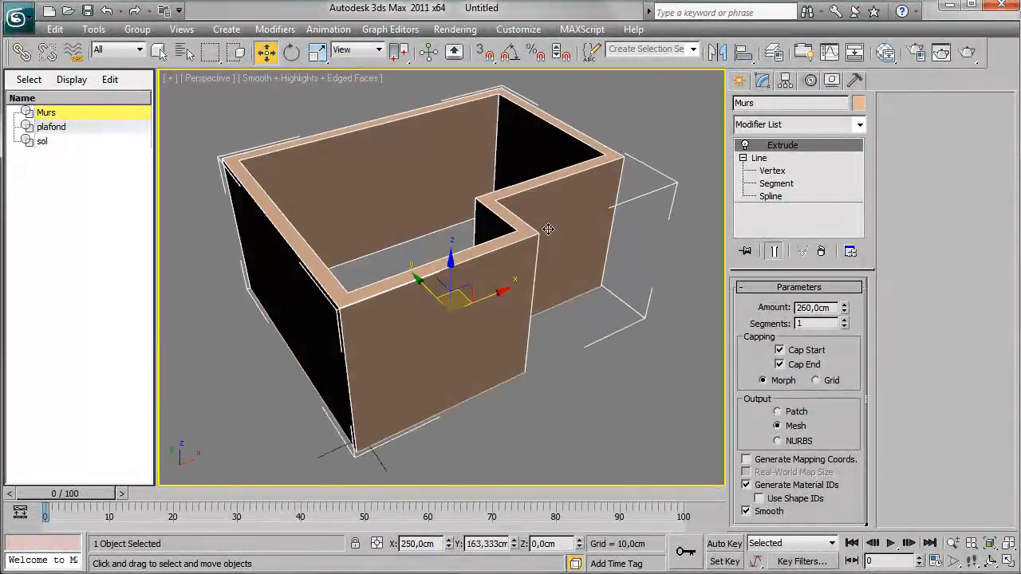
# Turn the Extrude modifier of Murs off and back on to compare with the base outline, and deselect the walls.
pyautogui.click(630, 290)
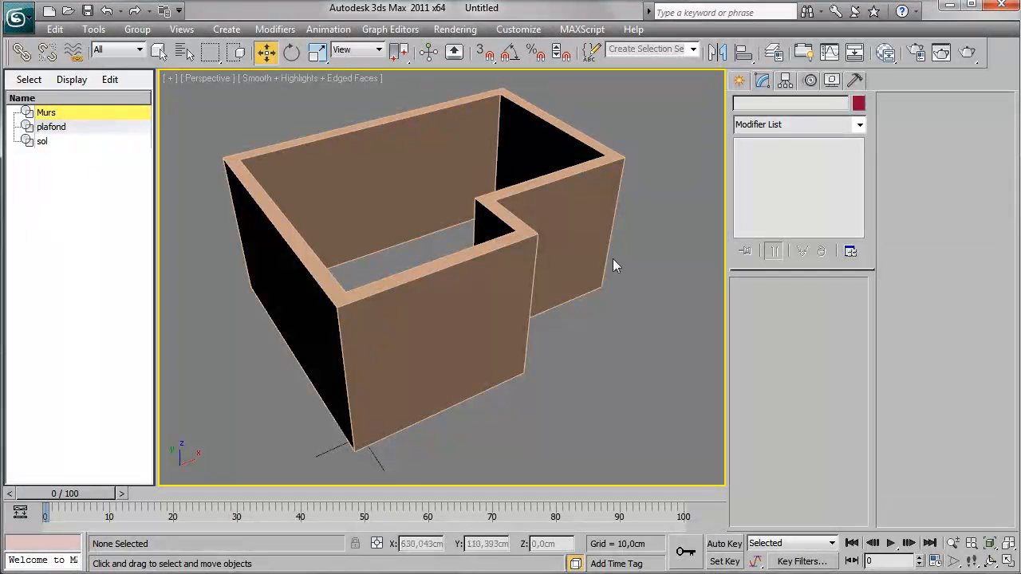
pyautogui.click(559, 221)
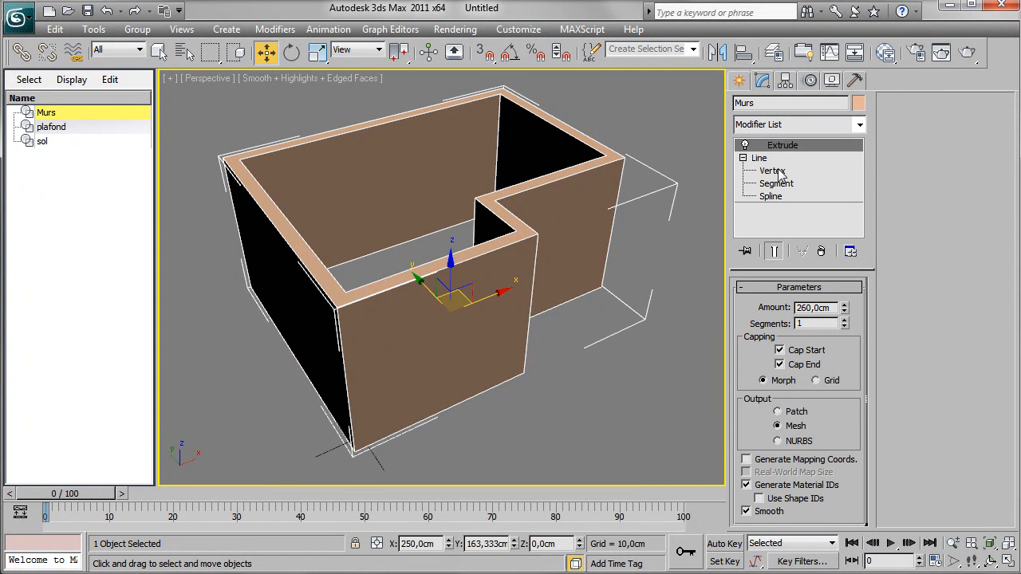
pyautogui.click(744, 146)
pyautogui.click(745, 146)
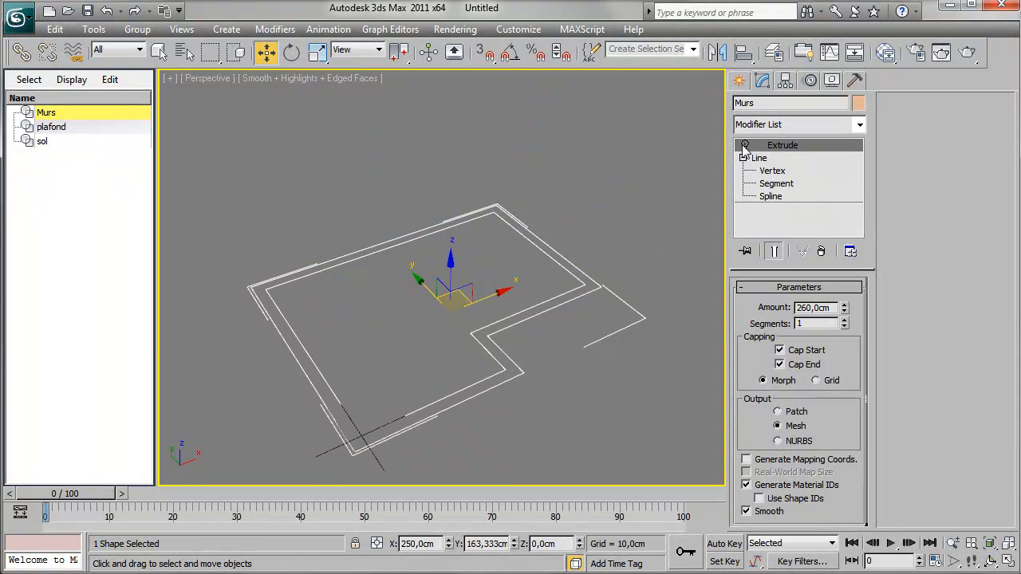
pyautogui.click(223, 359)
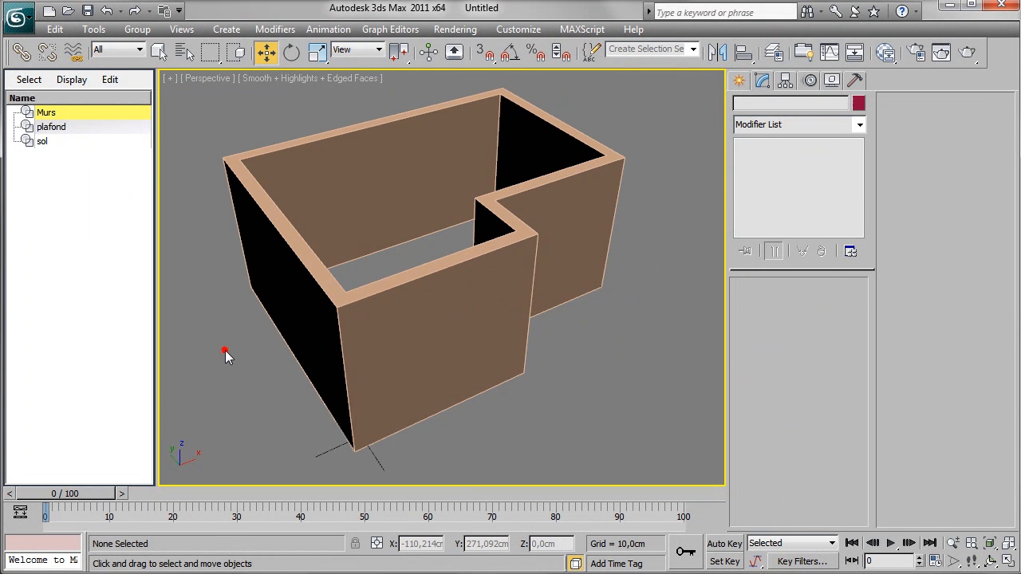
# Move the plafond spline to the top of the walls at Z 260 cm.
pyautogui.click(49, 128)
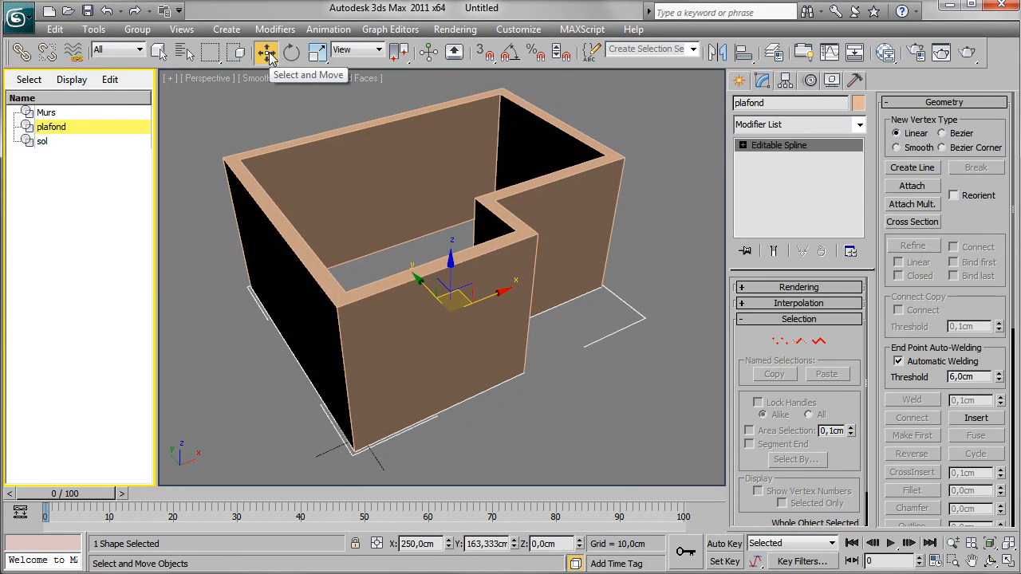
pyautogui.doubleClick(559, 544)
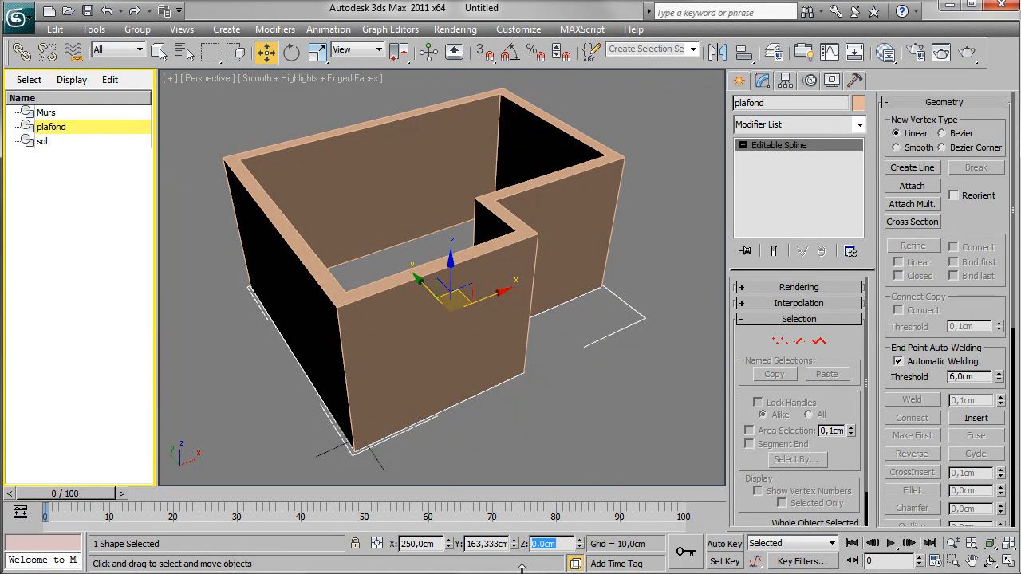
pyautogui.write('260')
pyautogui.press('Return')
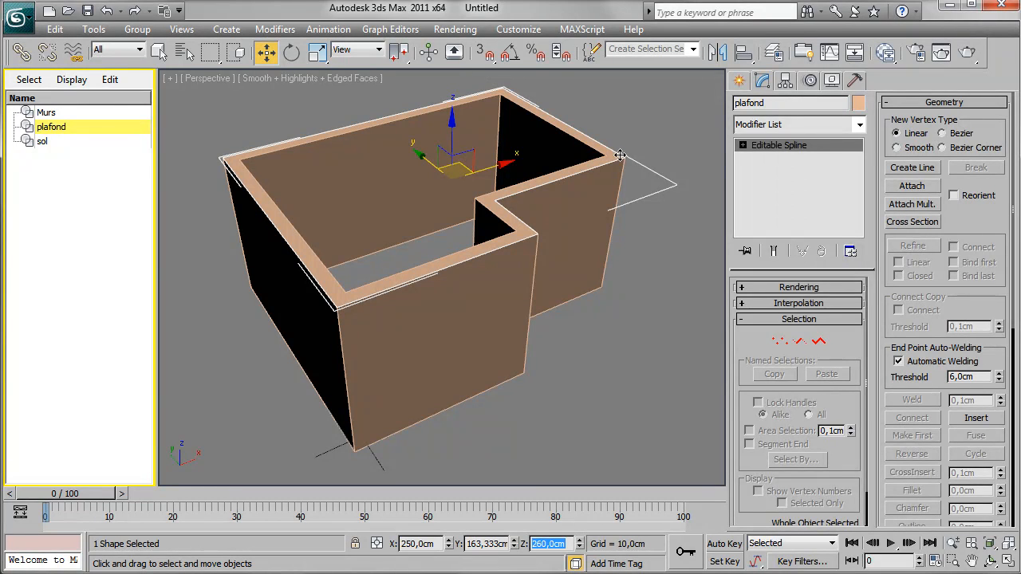
# Apply an Extrude modifier to the plafond spline with an amount of 10 cm.
pyautogui.click(860, 125)
pyautogui.scroll(-6, 802, 408)
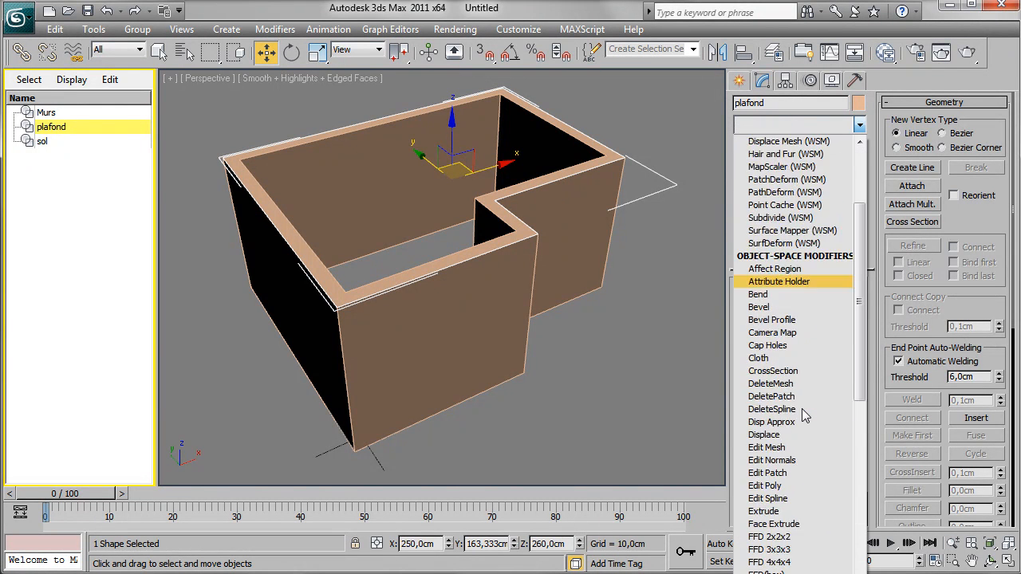
pyautogui.click(791, 408)
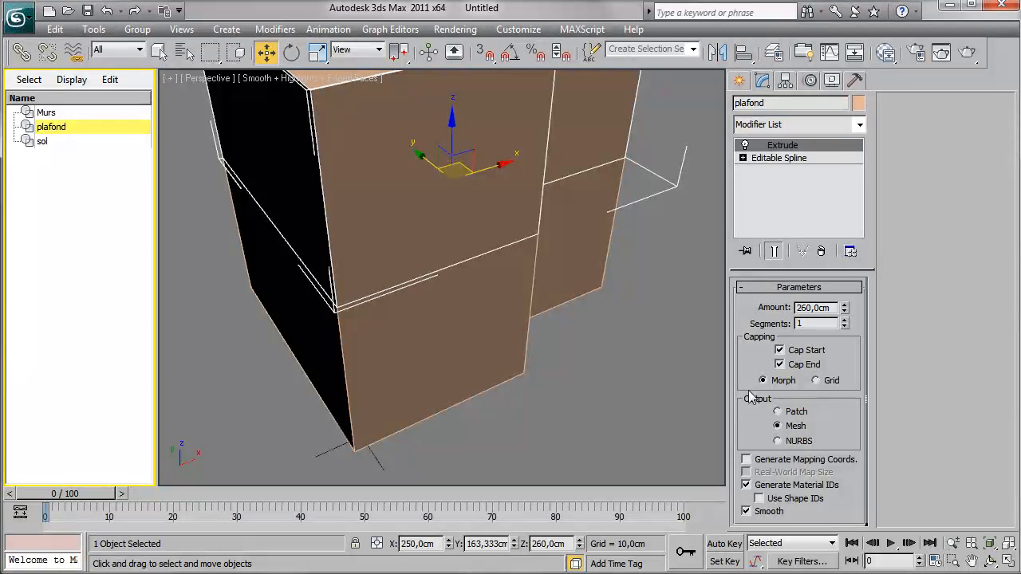
pyautogui.click(444, 331)
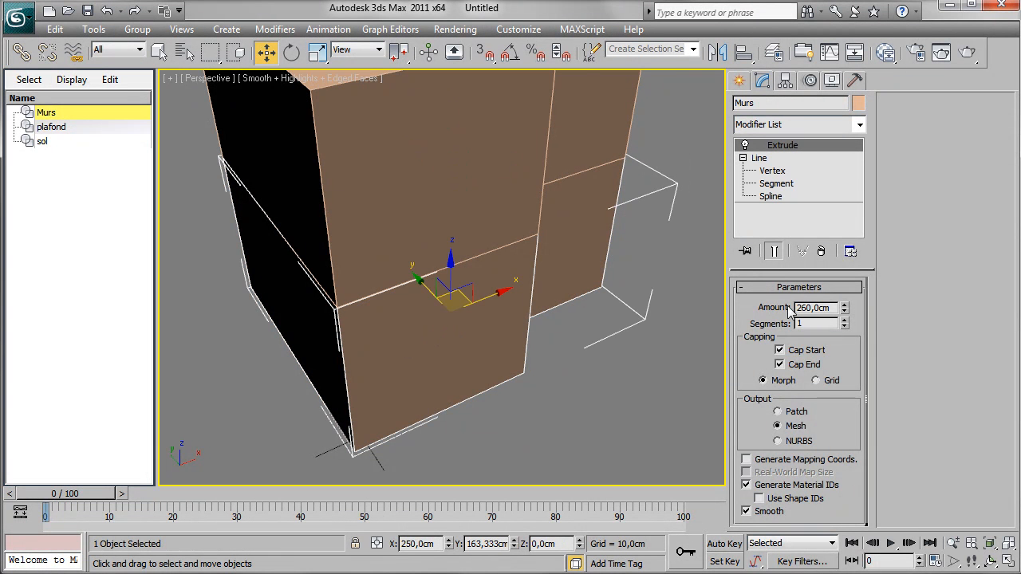
pyautogui.click(418, 207)
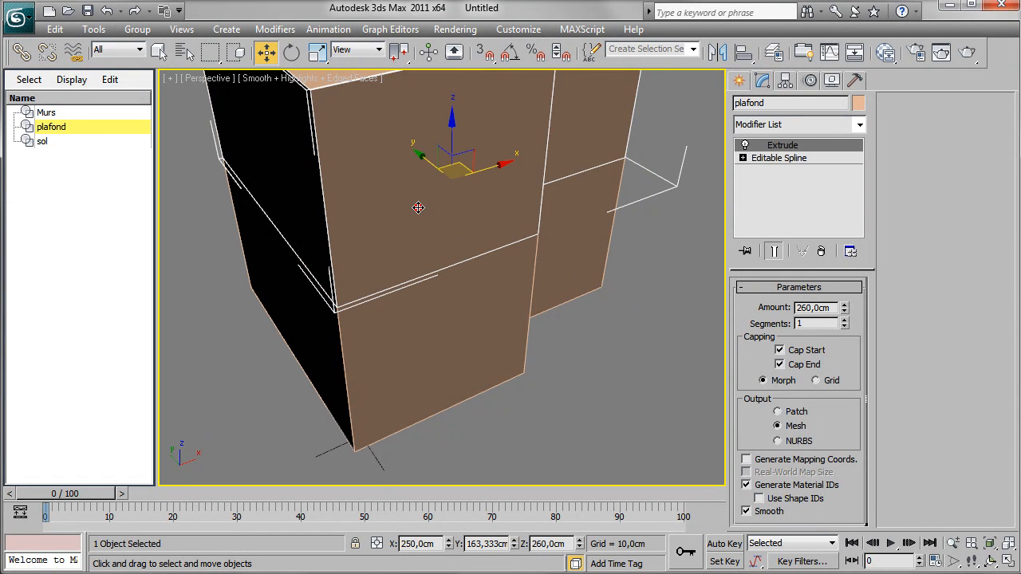
pyautogui.doubleClick(825, 310)
pyautogui.write('10')
pyautogui.press('Return')
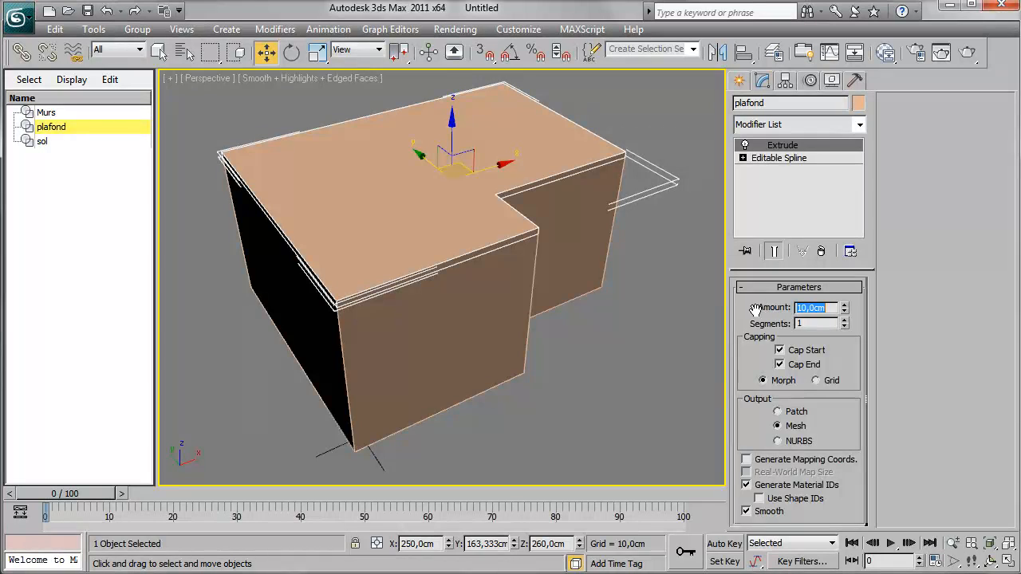
# Change the object color of plafond to a medium blue and deselect it.
pyautogui.click(857, 103)
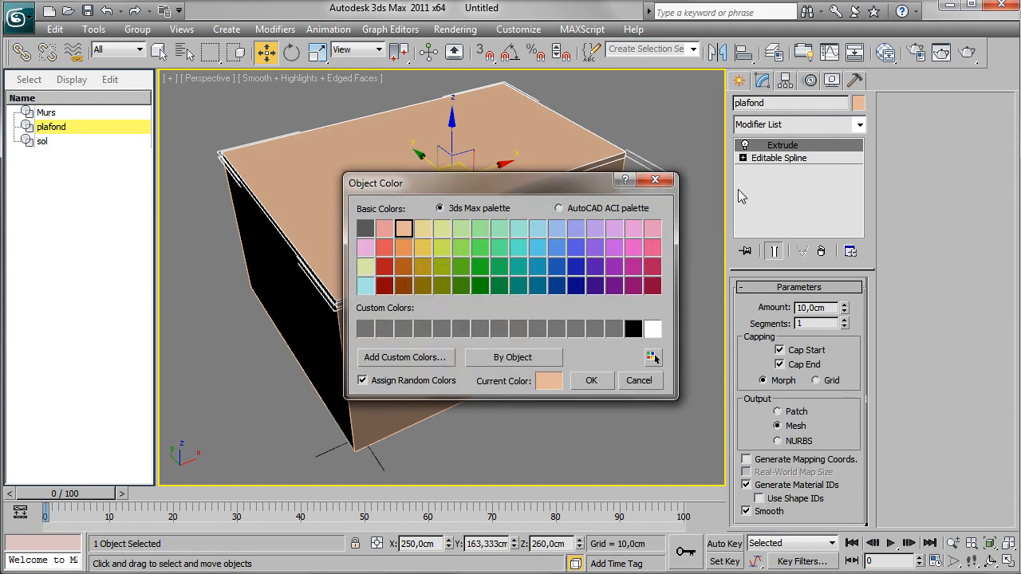
pyautogui.click(577, 248)
pyautogui.click(592, 384)
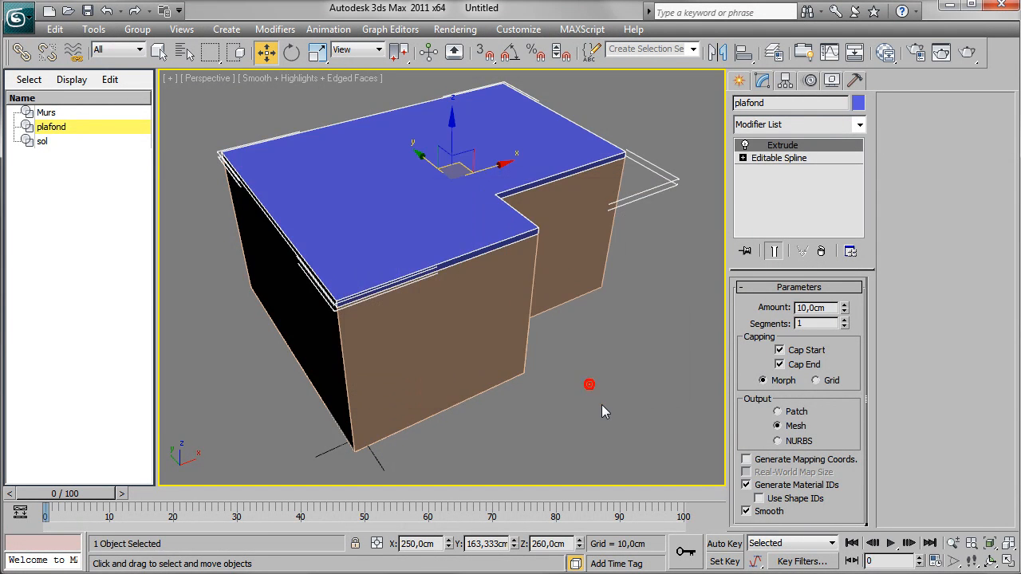
pyautogui.click(601, 404)
# Apply an Extrude modifier to the sol spline with an amount of -10 cm.
pyautogui.keyDown('alt'); pyautogui.moveTo(623, 364); pyautogui.dragTo(646, 334, button='middle'); pyautogui.keyUp('alt')
pyautogui.click(44, 142)
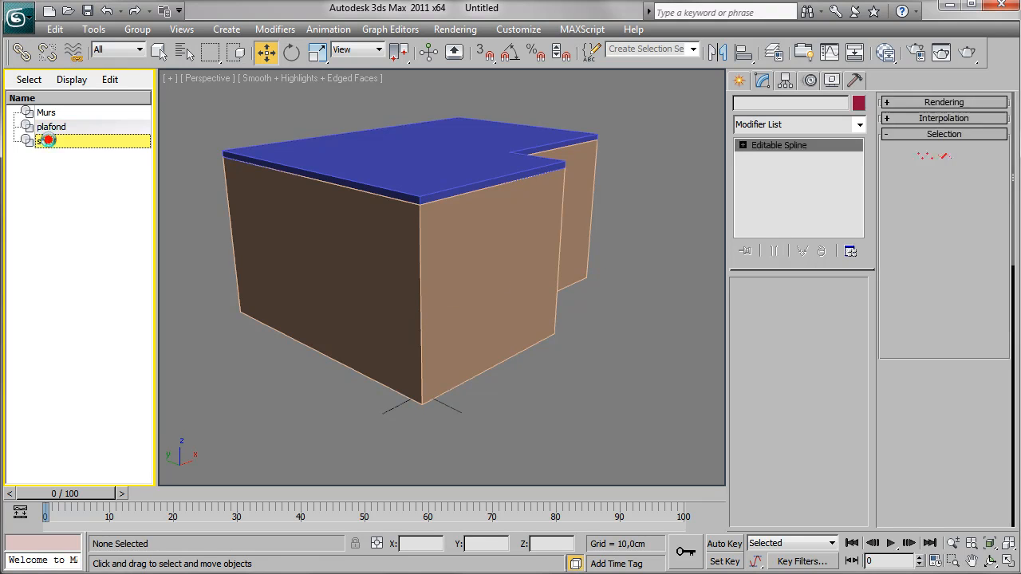
pyautogui.click(861, 127)
pyautogui.scroll(-15, 830, 319)
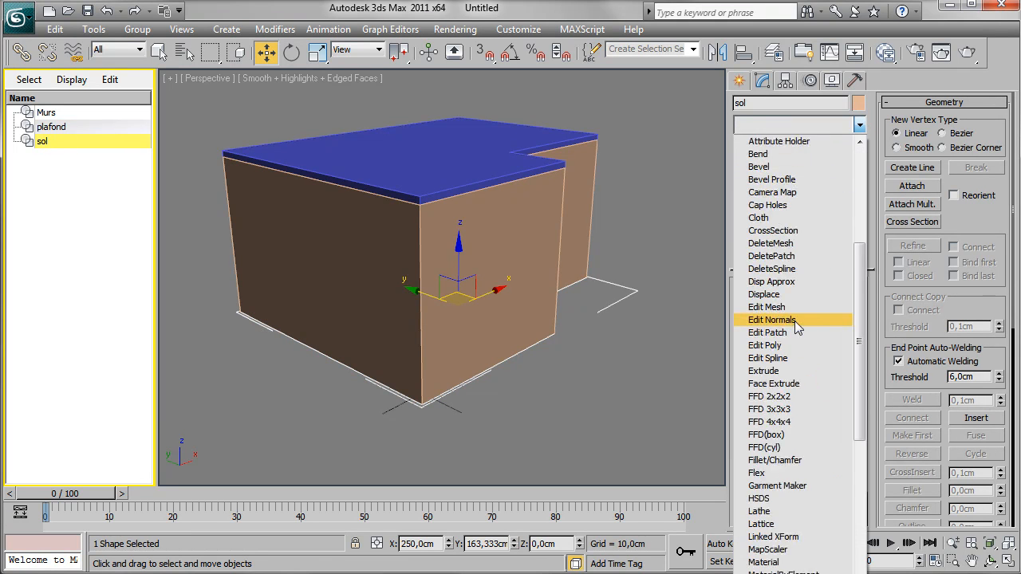
pyautogui.scroll(-4, 800, 319)
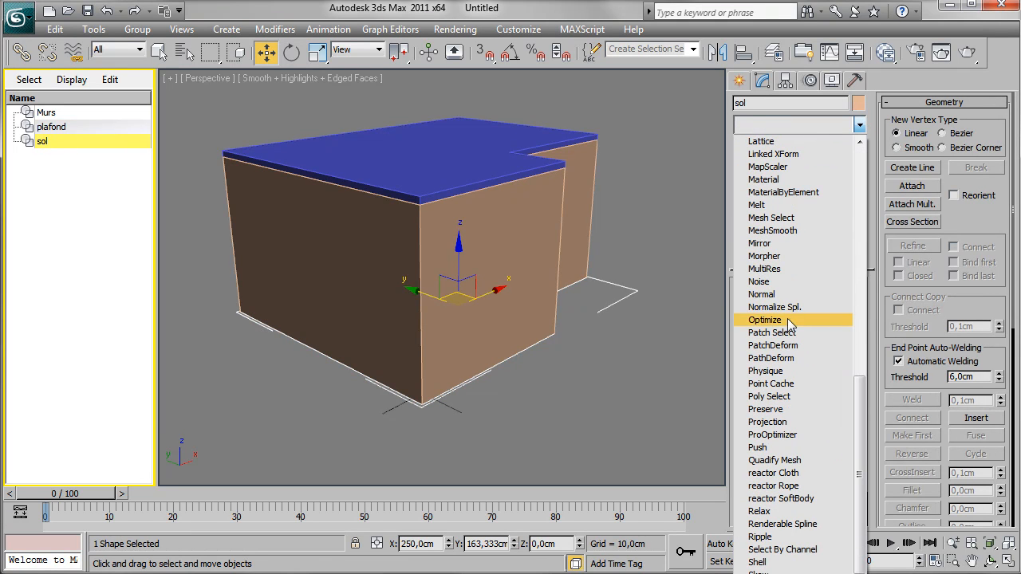
pyautogui.scroll(6, 804, 307)
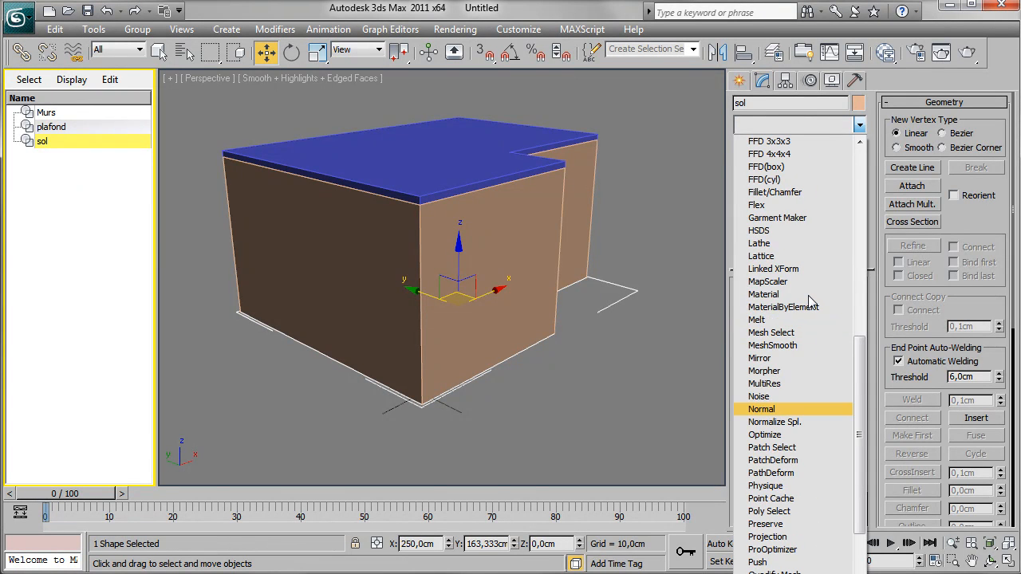
pyautogui.scroll(2, 810, 291)
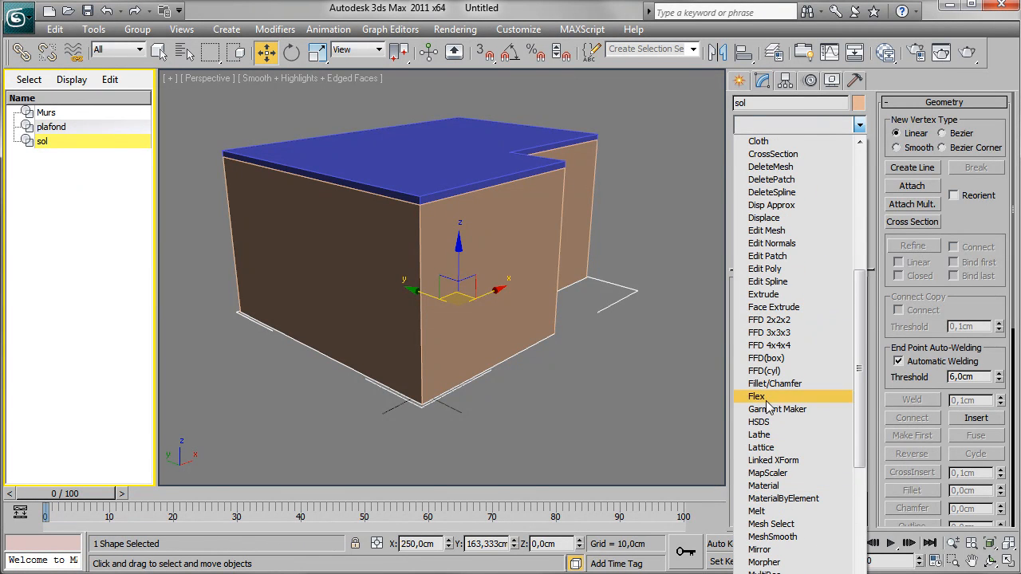
pyautogui.click(799, 295)
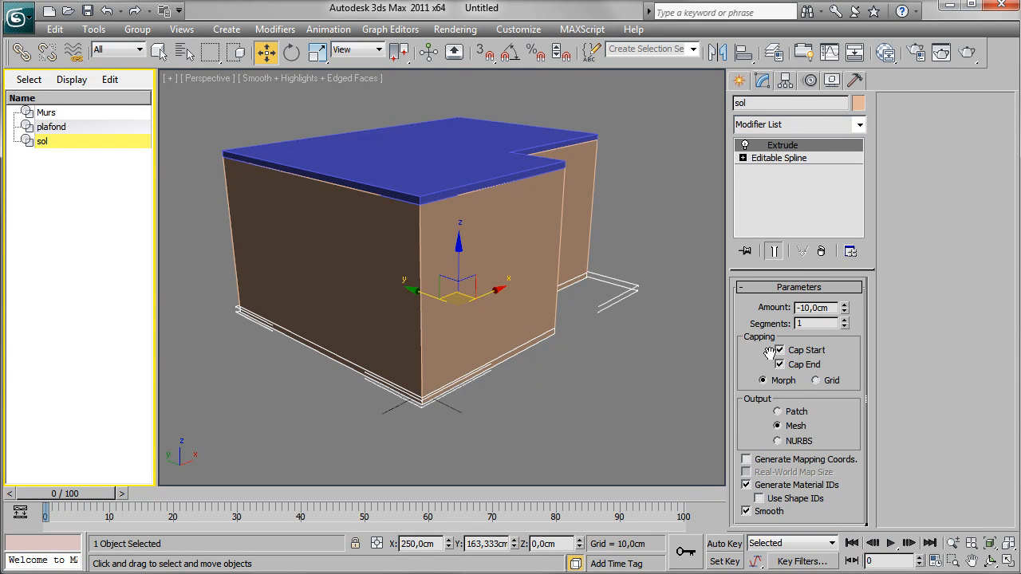
pyautogui.press('Return')
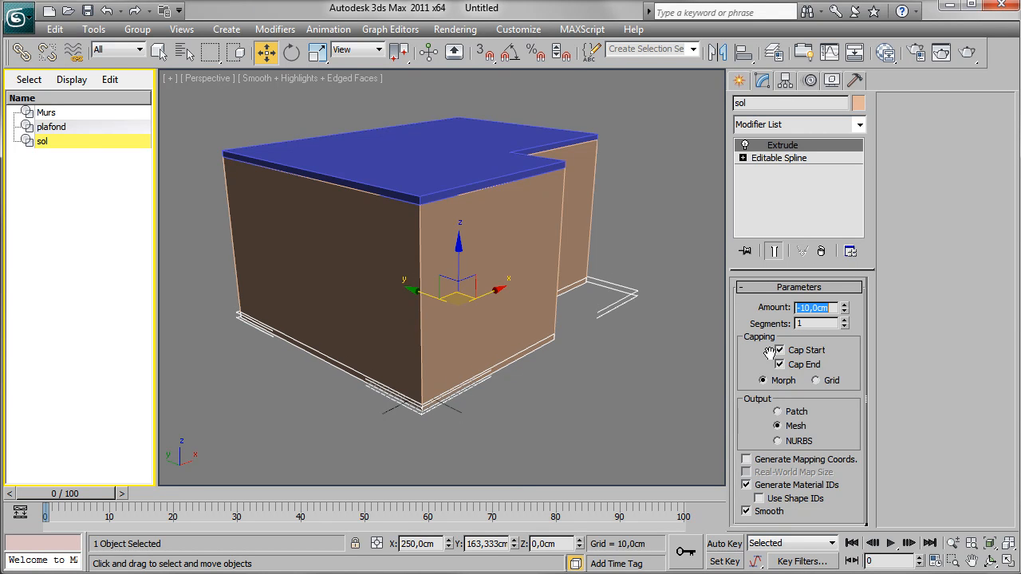
# Change the object color of sol to dark blue and deselect it.
pyautogui.click(858, 103)
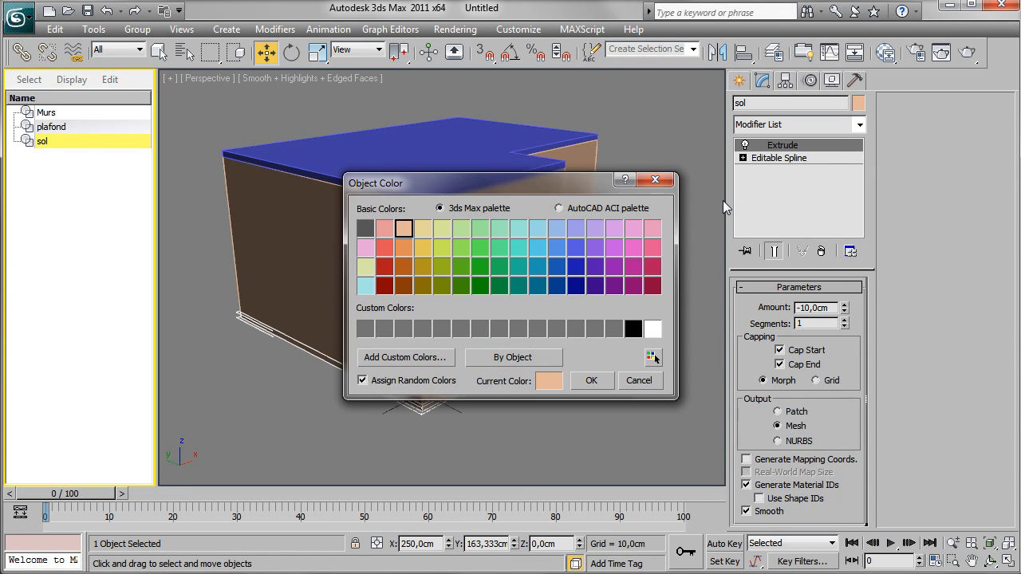
pyautogui.click(583, 286)
pyautogui.click(591, 380)
pyautogui.click(633, 370)
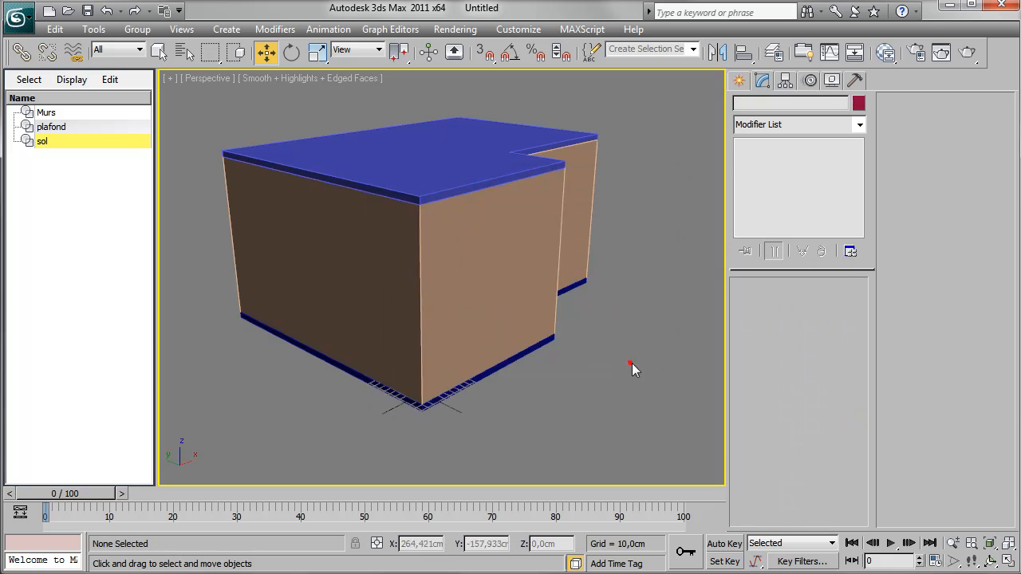
pyautogui.keyDown('alt'); pyautogui.moveTo(592, 371); pyautogui.dragTo(533, 351, button='middle'); pyautogui.keyUp('alt')
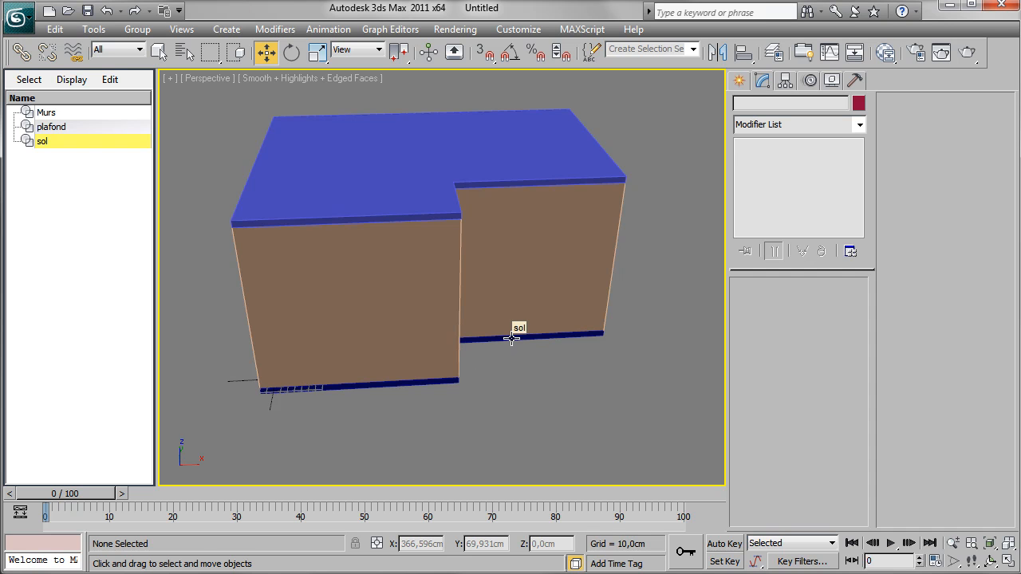